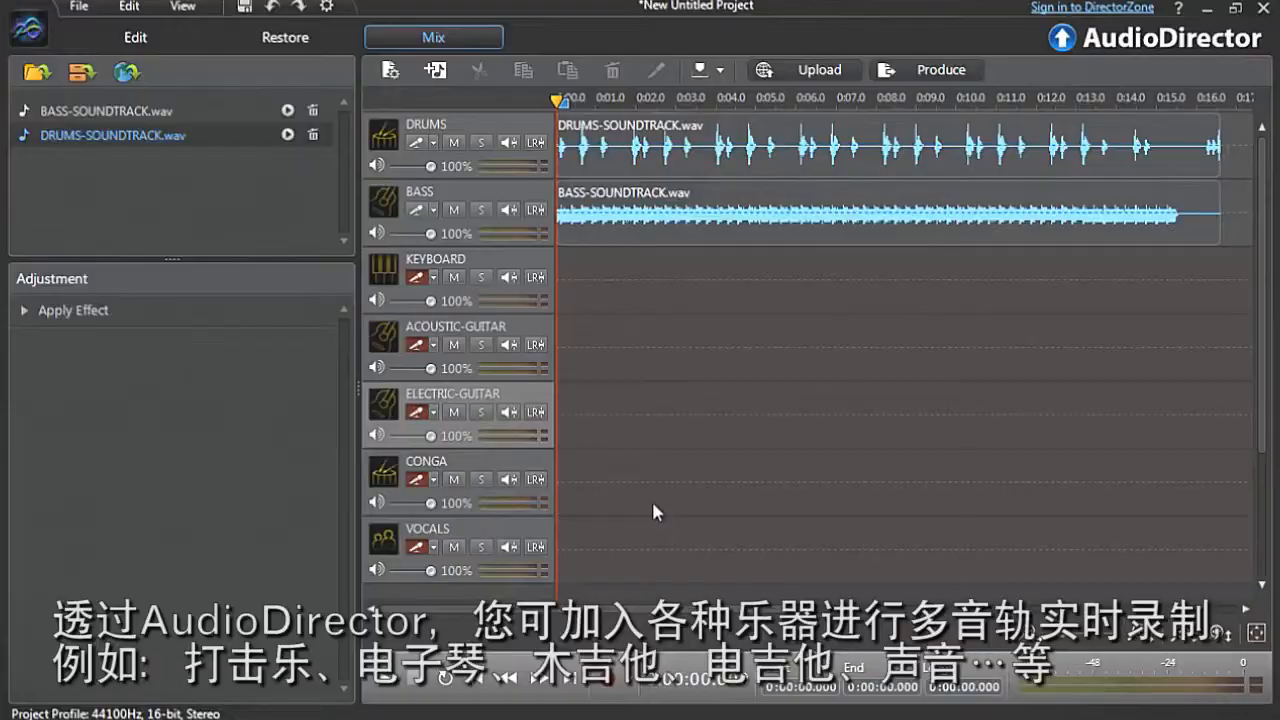
click(597, 685)
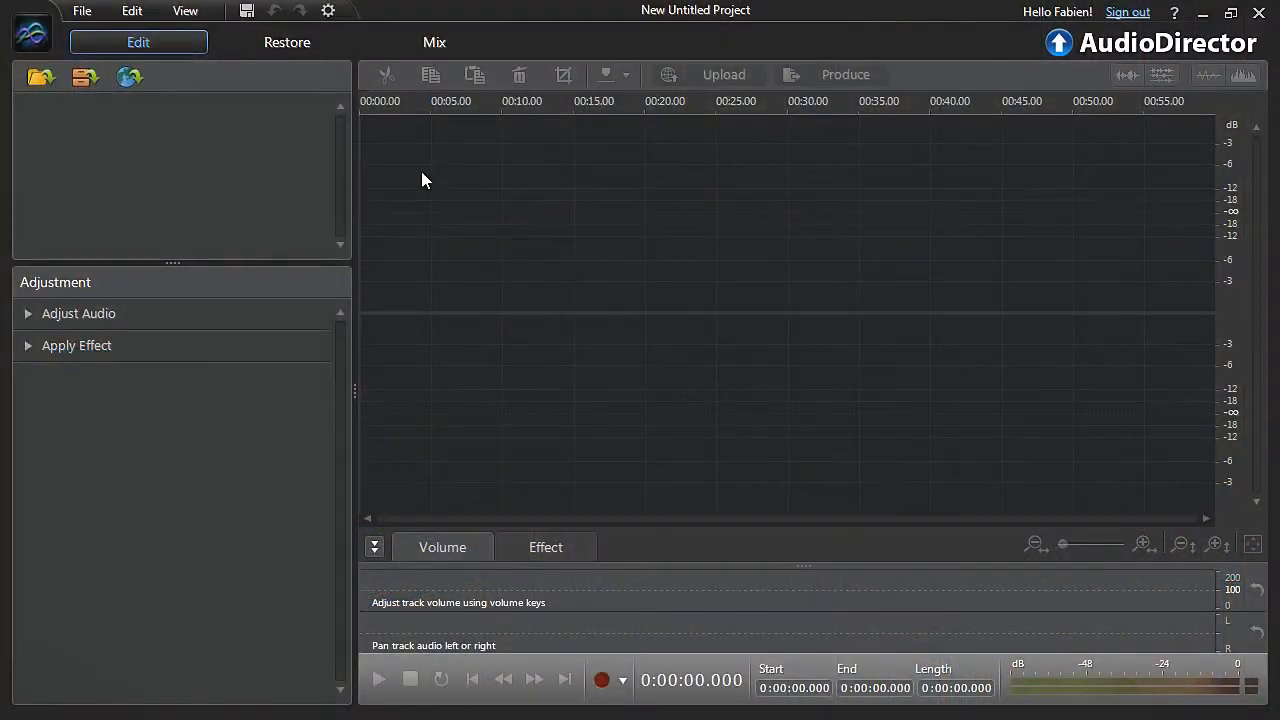
Step: Switch to the Mix workspace and add a fourth audio track below Track 3
click(480, 44)
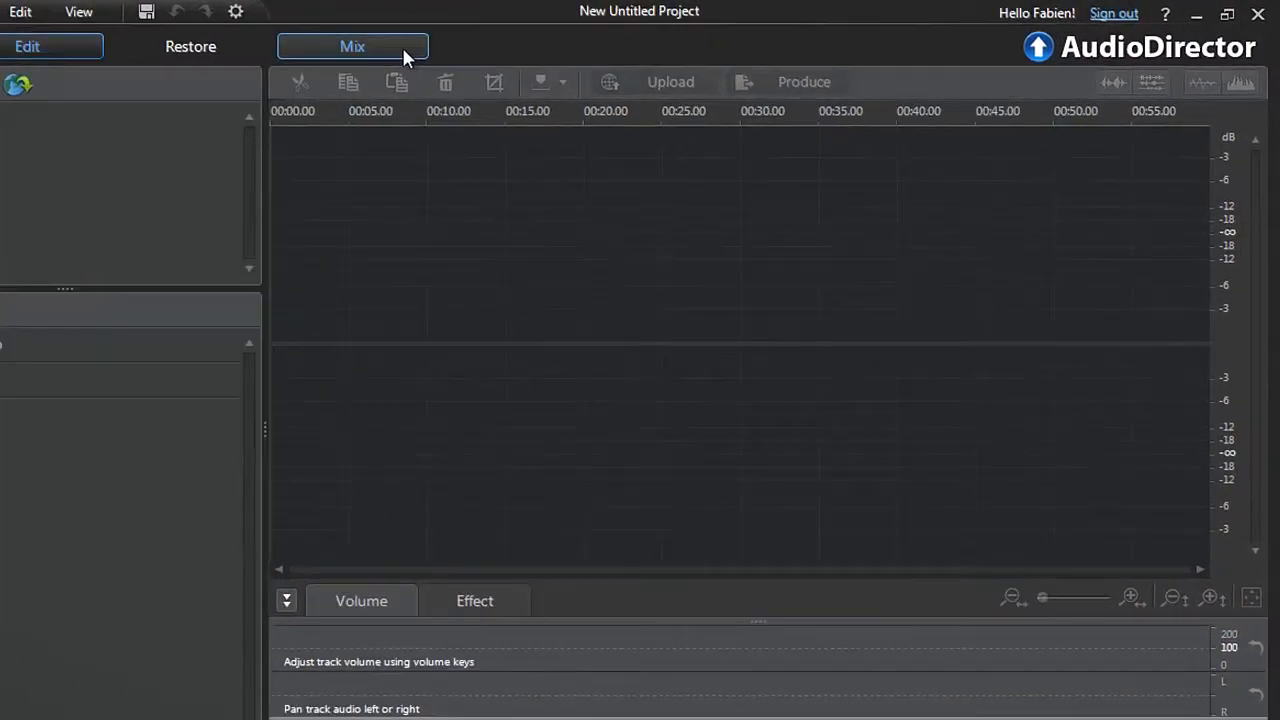
click(237, 55)
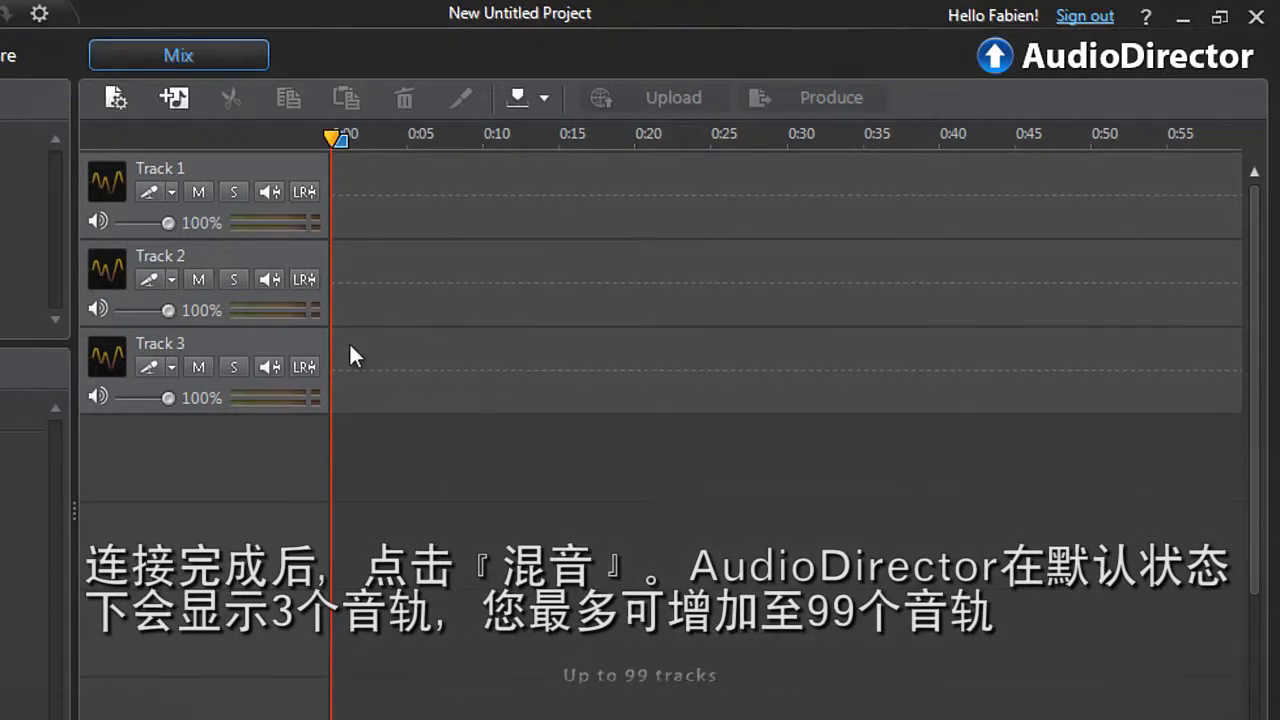
right_click(349, 441)
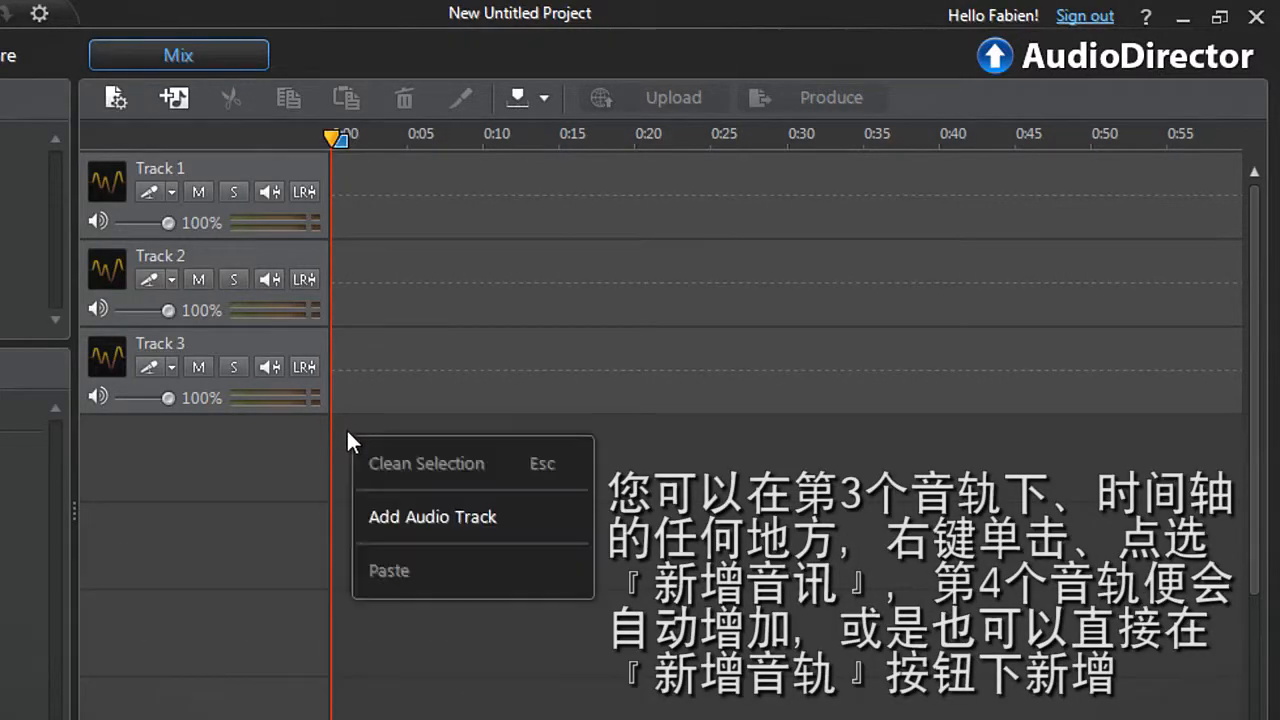
click(375, 516)
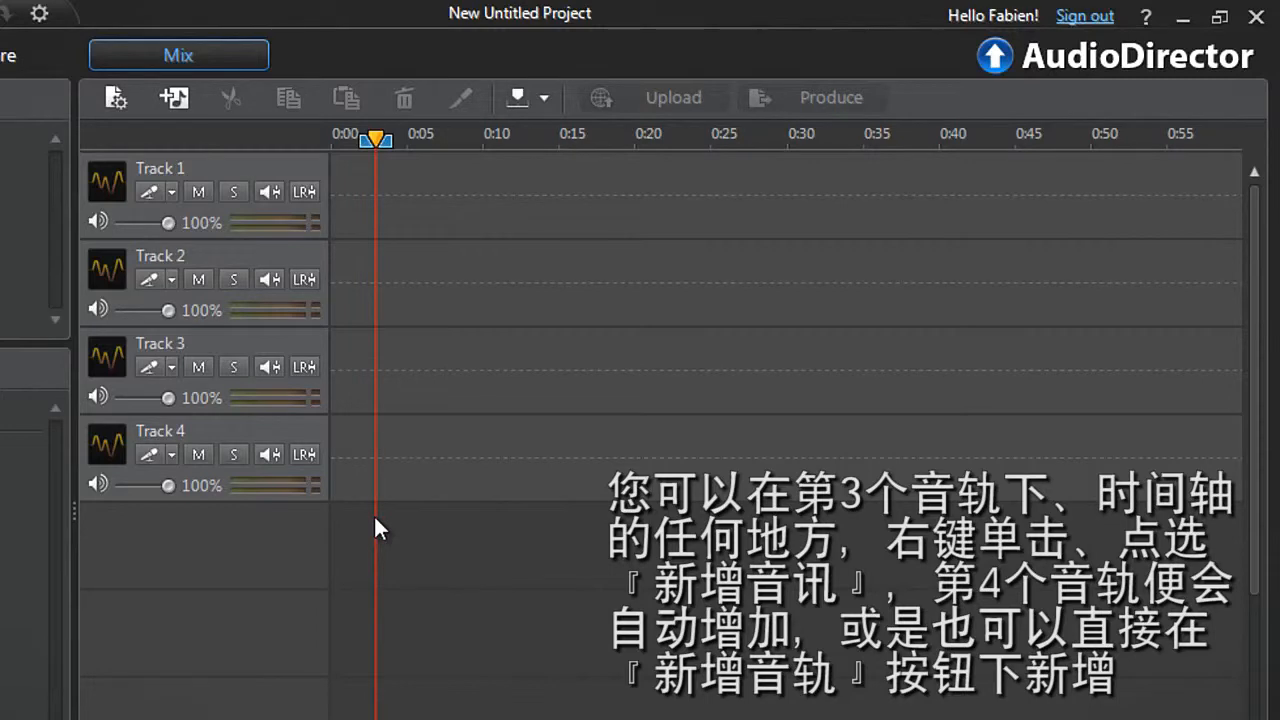
Step: Add a fifth audio track and remove it again from the timeline
click(190, 101)
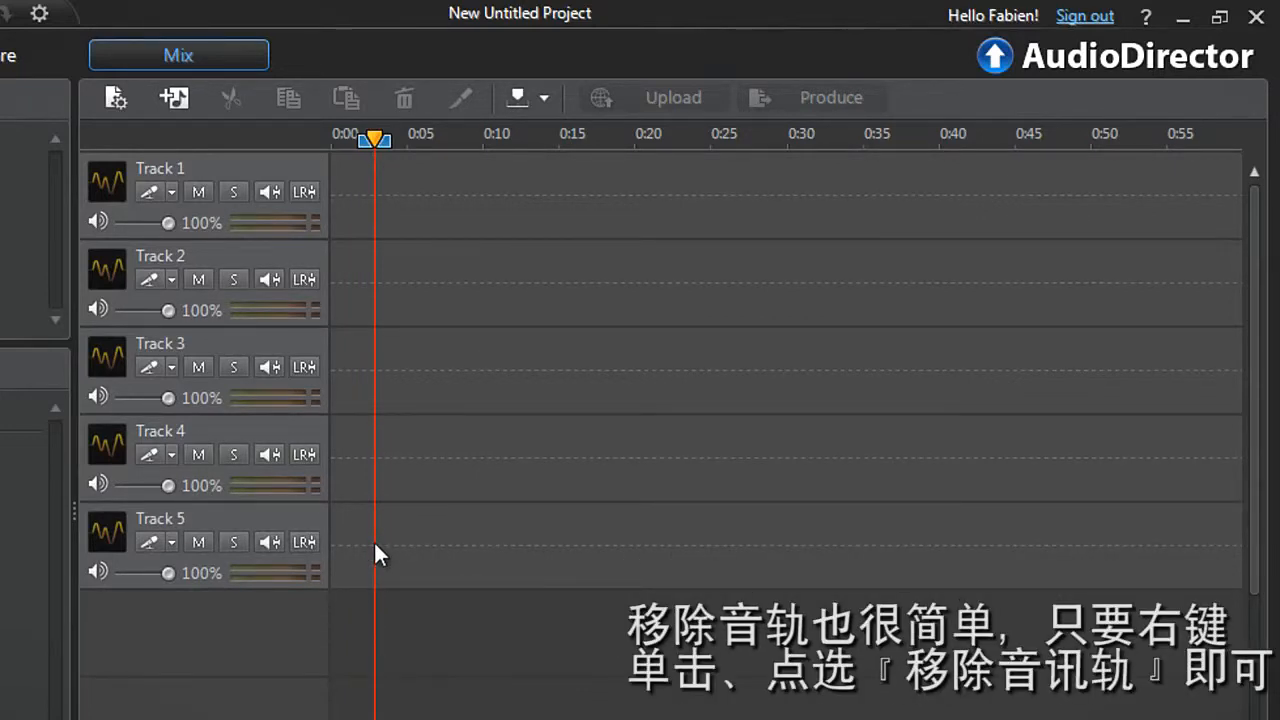
right_click(373, 540)
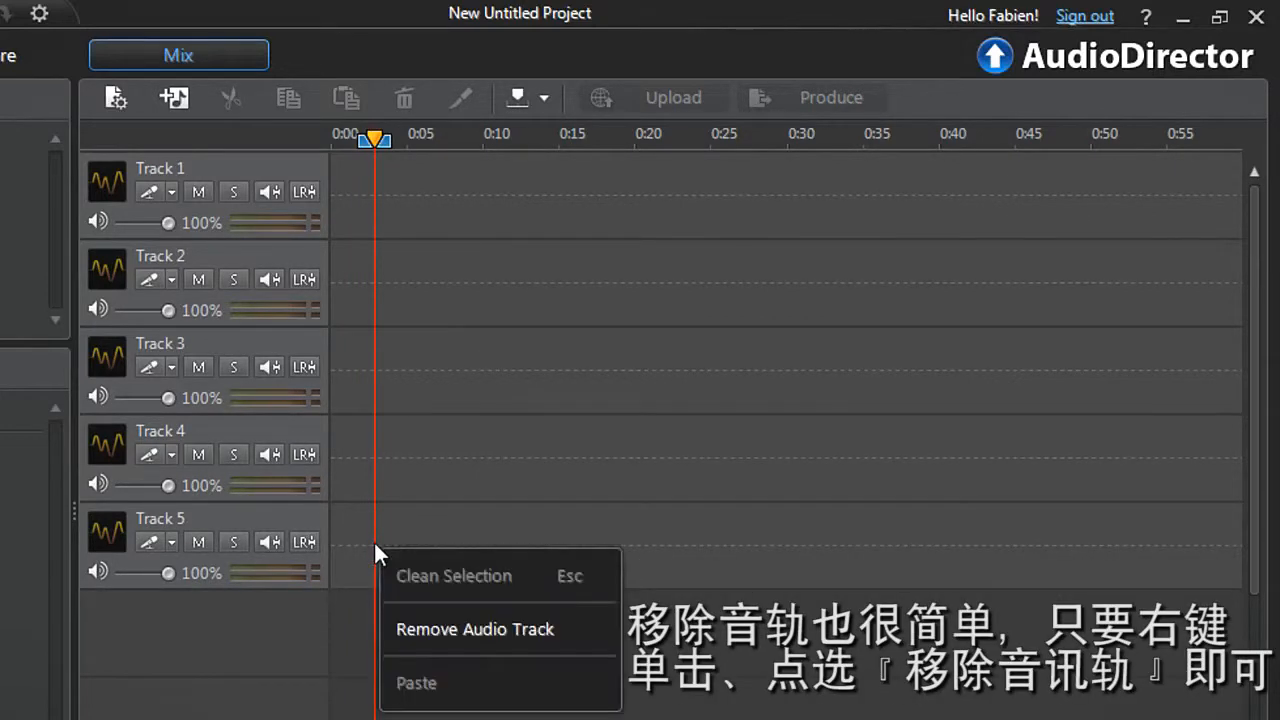
click(400, 628)
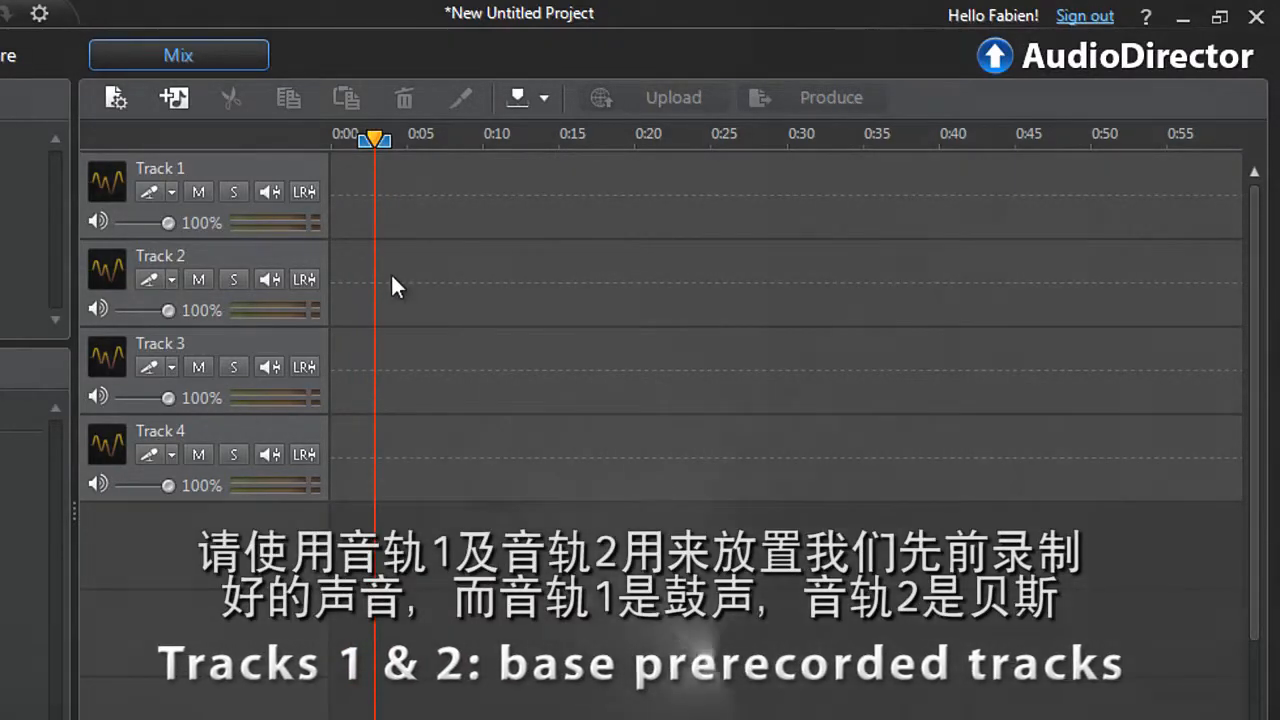
Step: Rename Track 1 as DRUMS and Track 2 as BASS
double_click(162, 168)
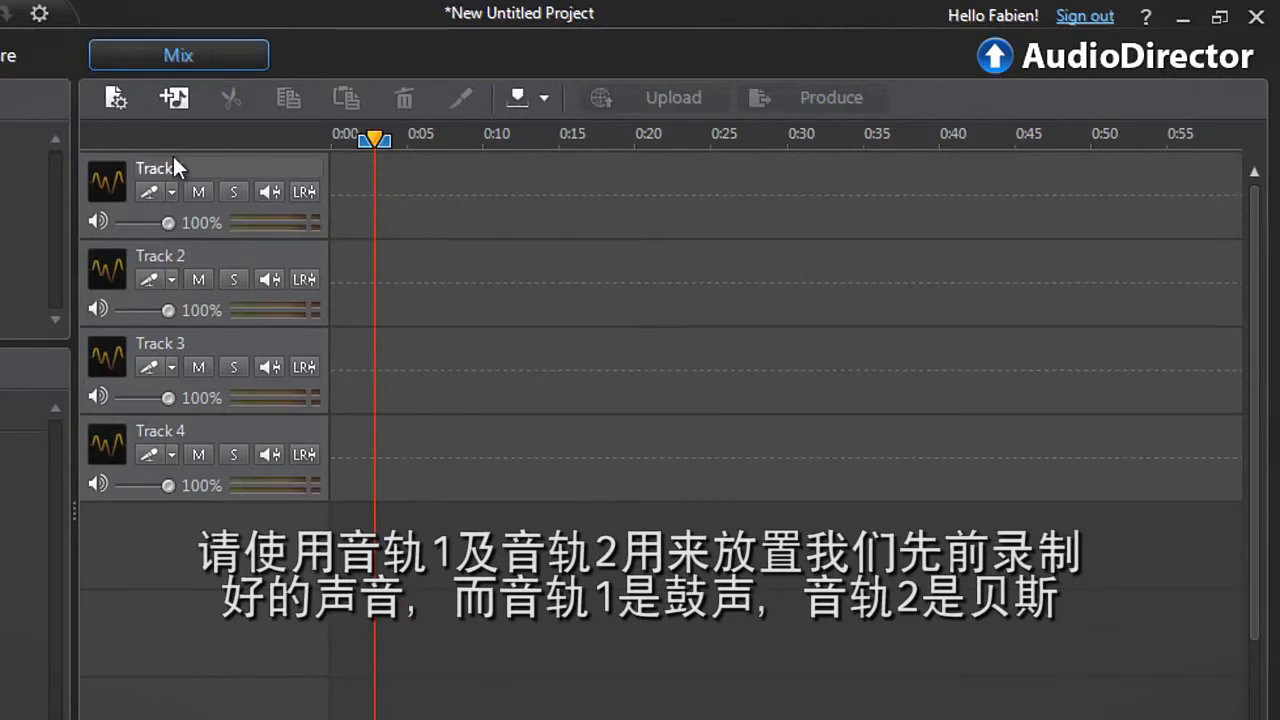
text(DRUMS)
double_click(190, 256)
text(BASS)
key(Return)
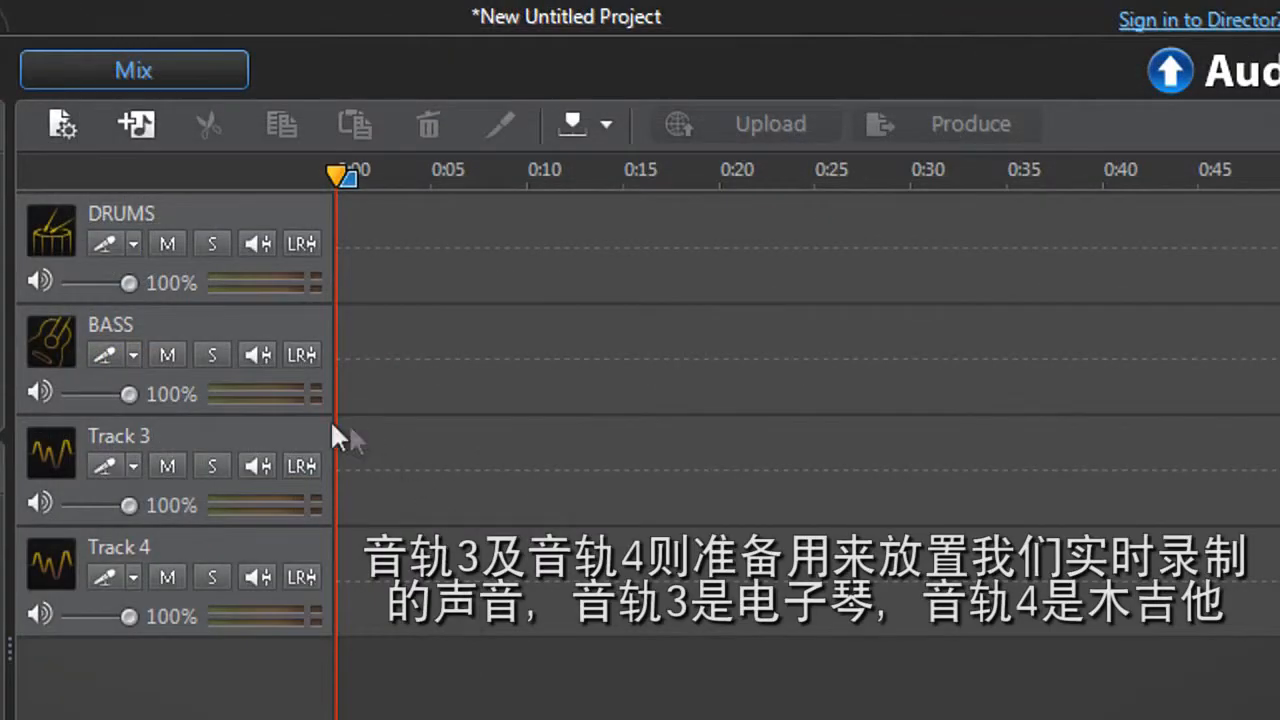
Step: Rename Track 3 as KEYBOARD and Track 4 as ACOUSTIC-GUITAR
double_click(317, 418)
text(KEYBOARD)
key(Return)
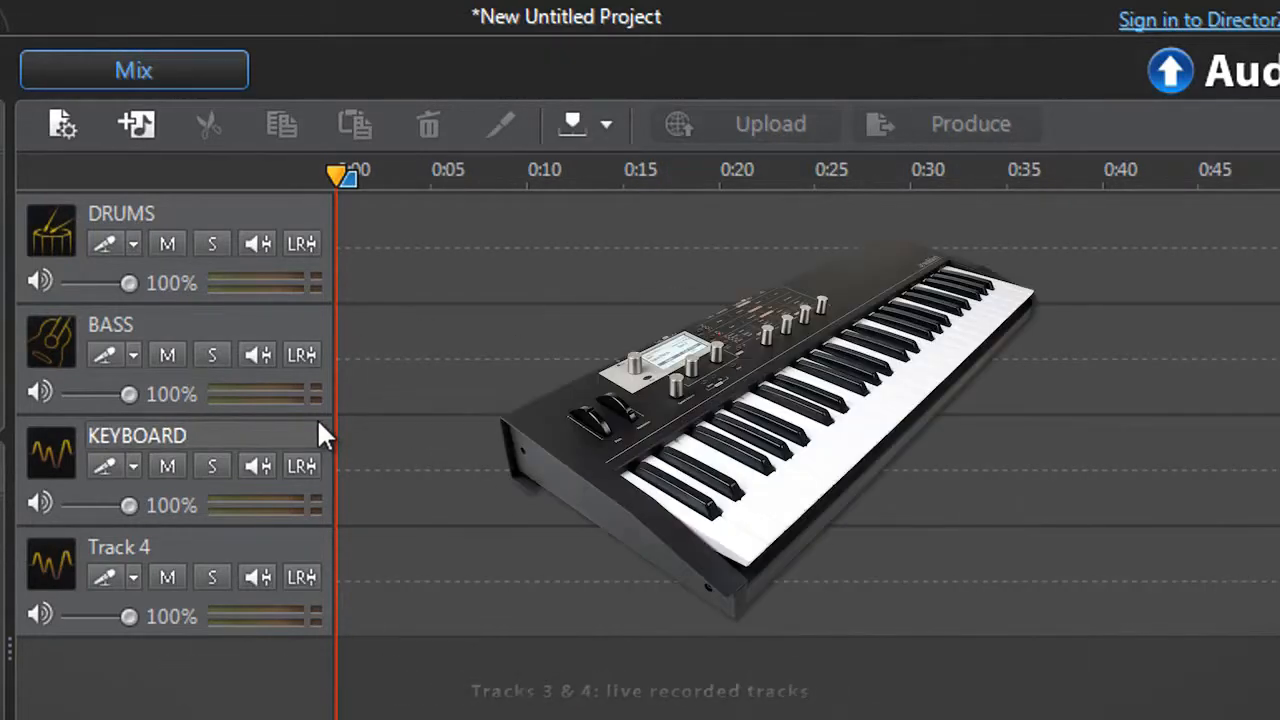
double_click(322, 544)
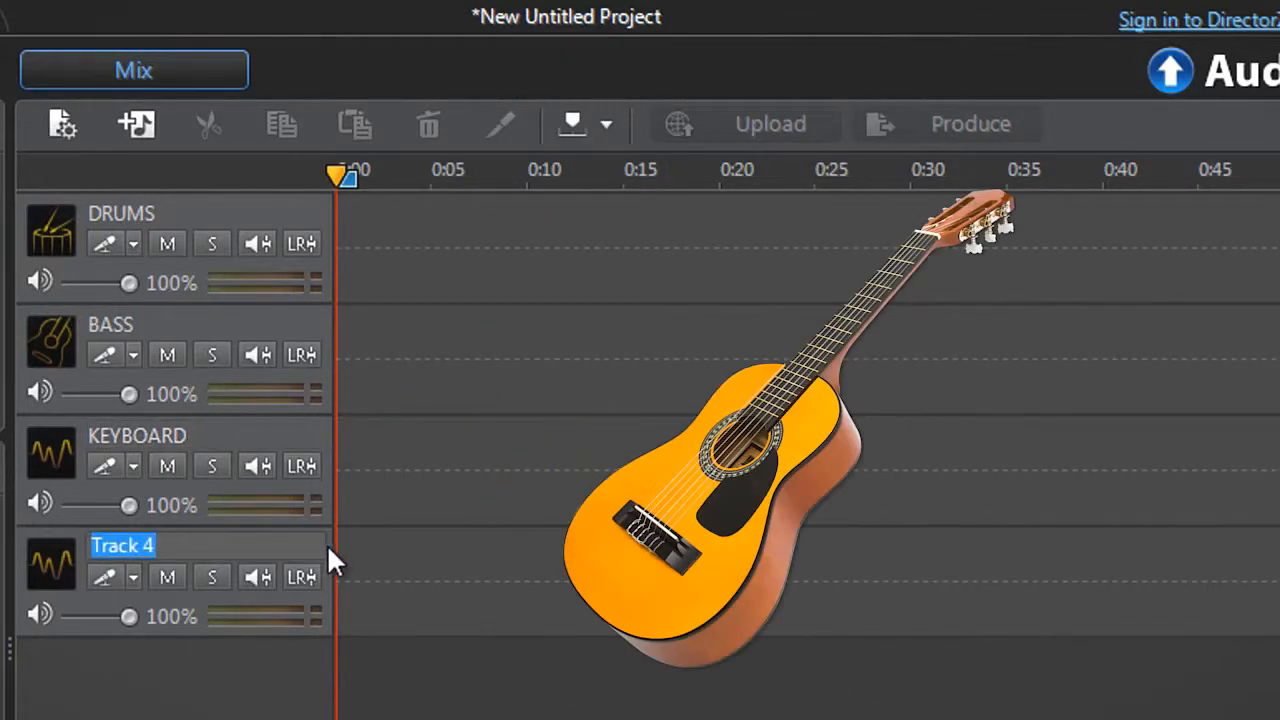
text(ACOUSTIC-GUITAR)
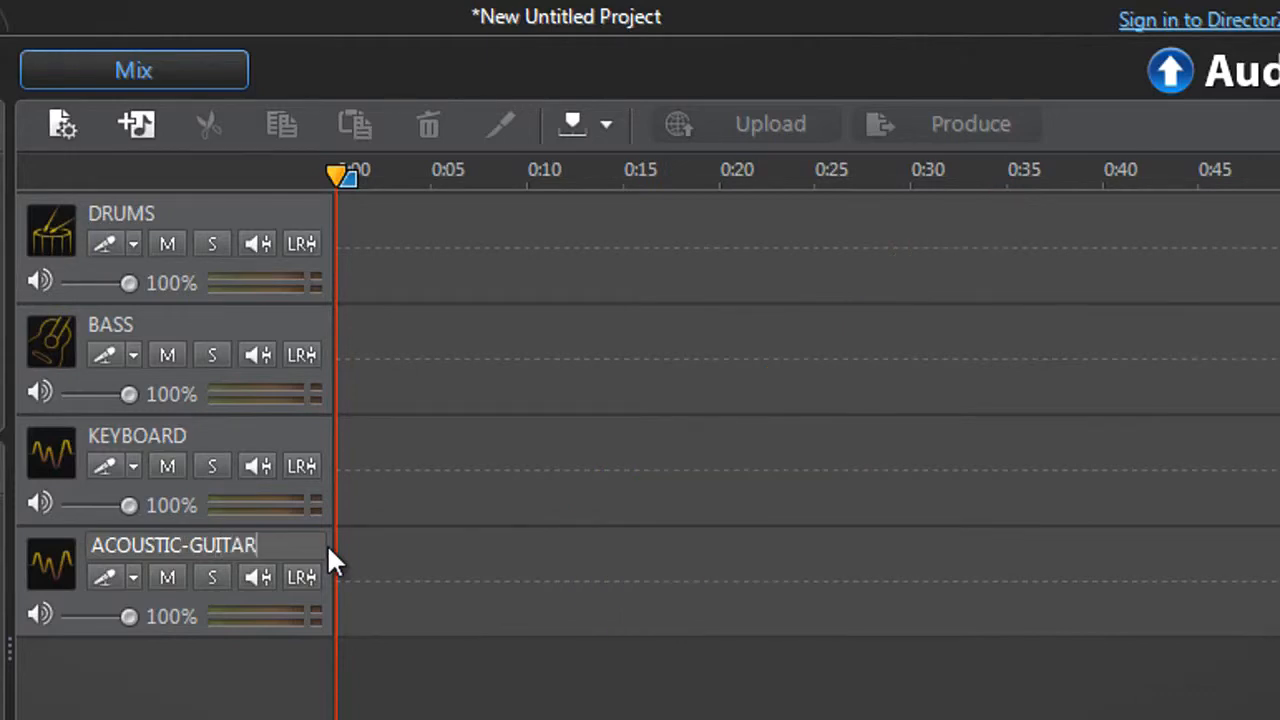
key(Return)
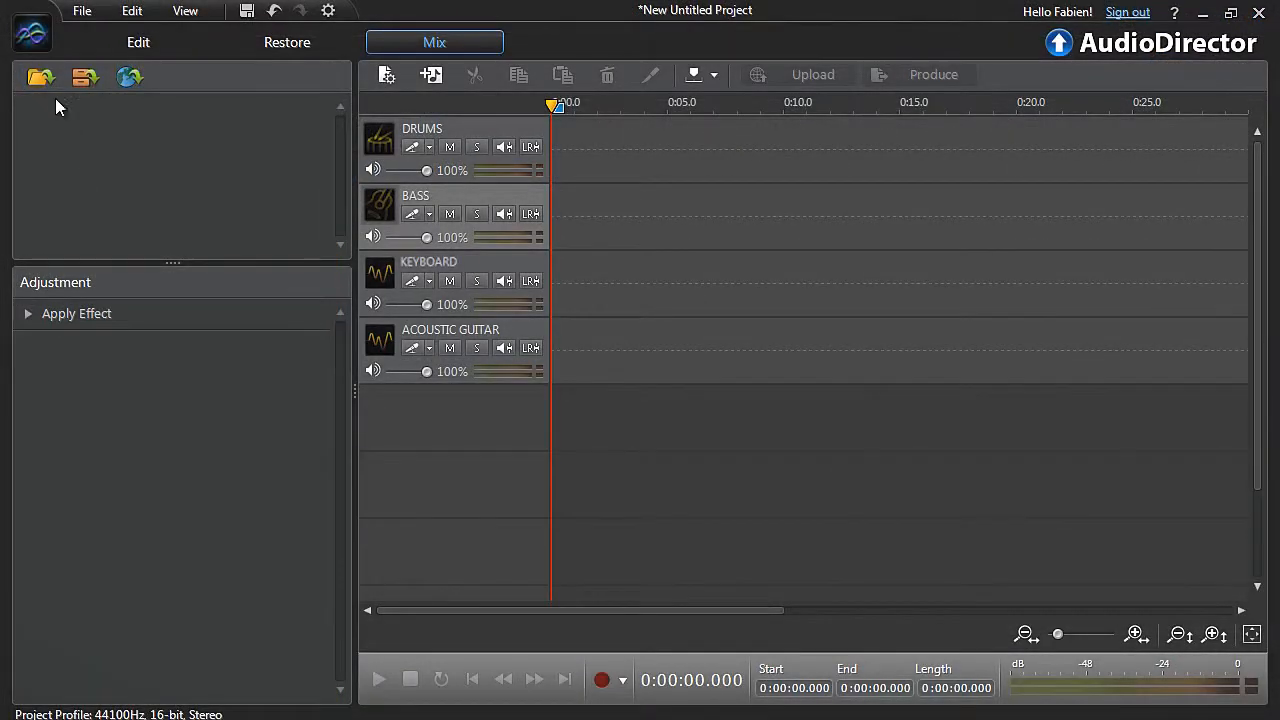
Step: Import BASS-SOUNDTRACK and DRUMS-SOUND-TRACK from the PRERECORDED-AUDIO folder and place each at the start of its matching track
click(41, 77)
click(263, 137)
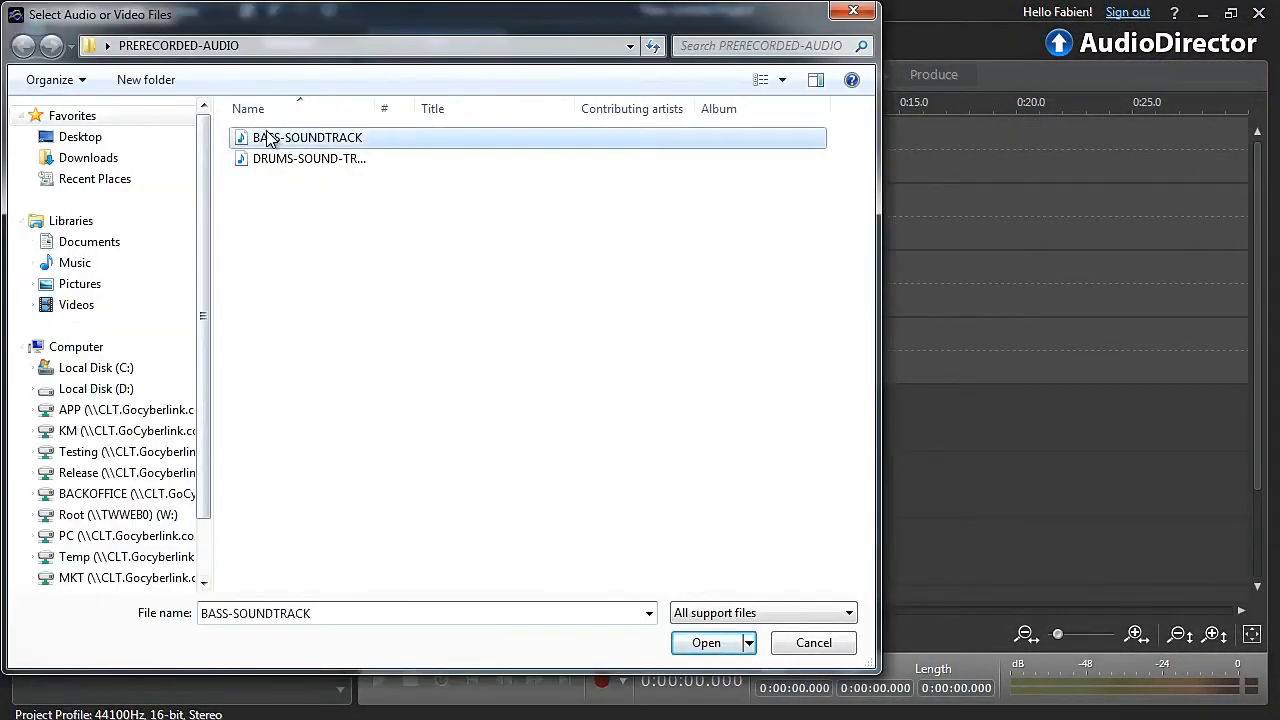
ctrl+click(268, 160)
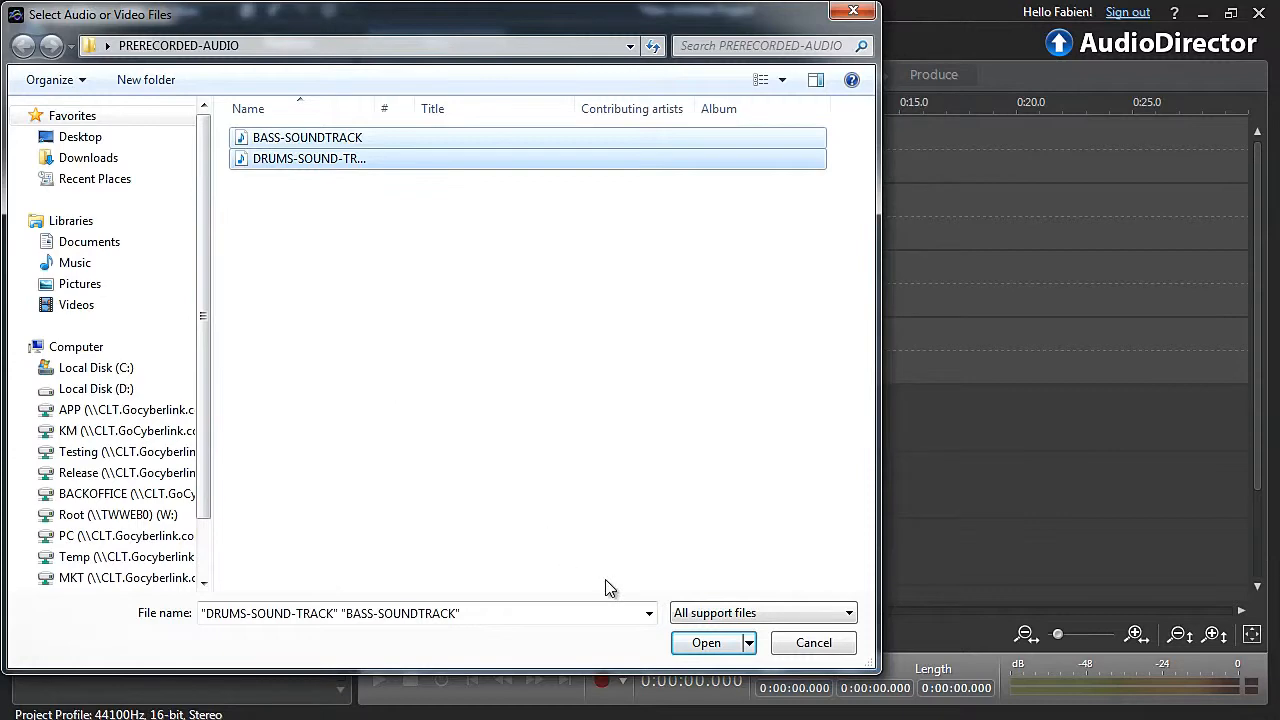
click(695, 646)
drag(166, 118, 565, 168)
drag(150, 139, 556, 222)
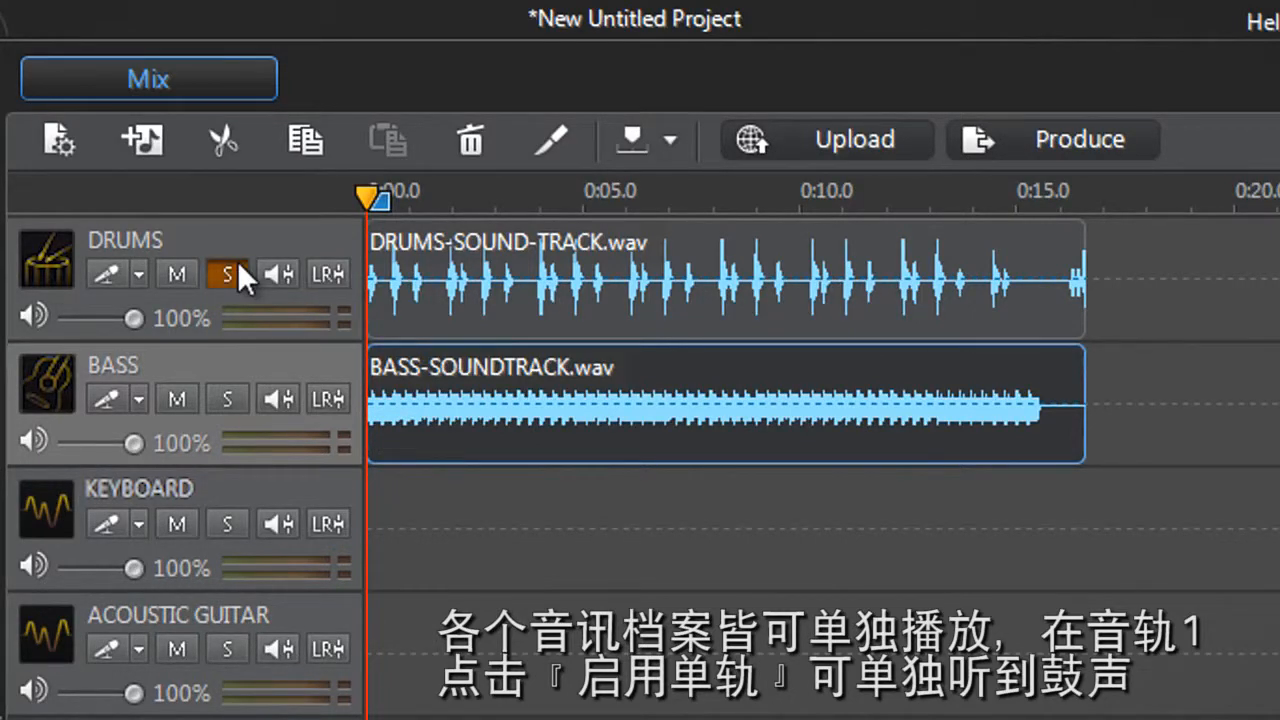
Step: Play the soloed DRUMS track on its own, stop playback, and turn its solo off
key(space)
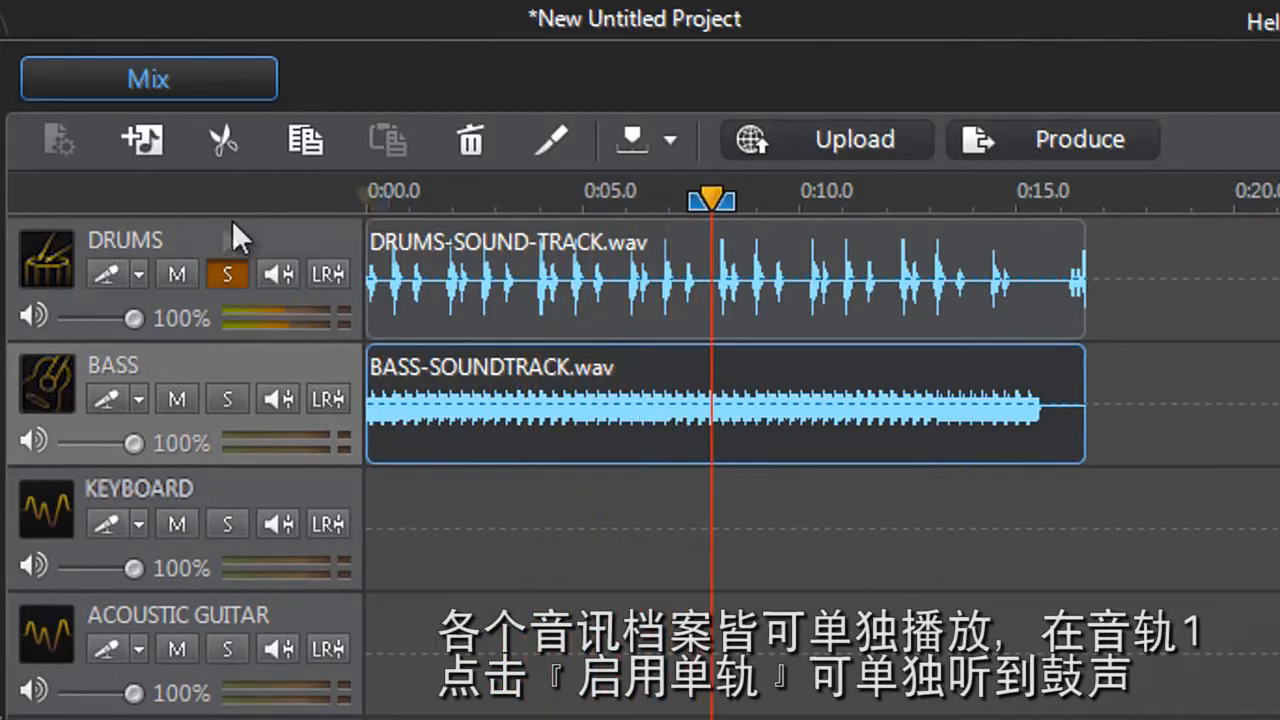
key(space)
click(224, 270)
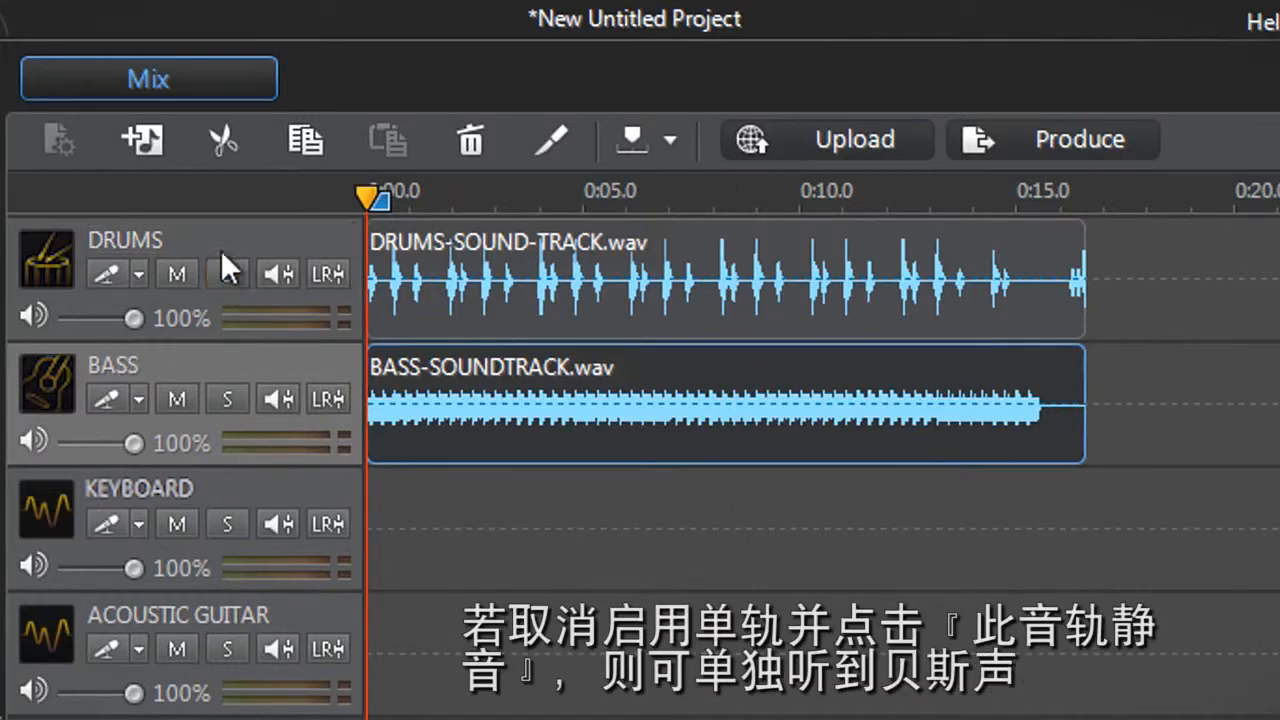
Step: Mute the DRUMS track to hear the bass alone, and unmute it to play both tracks together
click(178, 272)
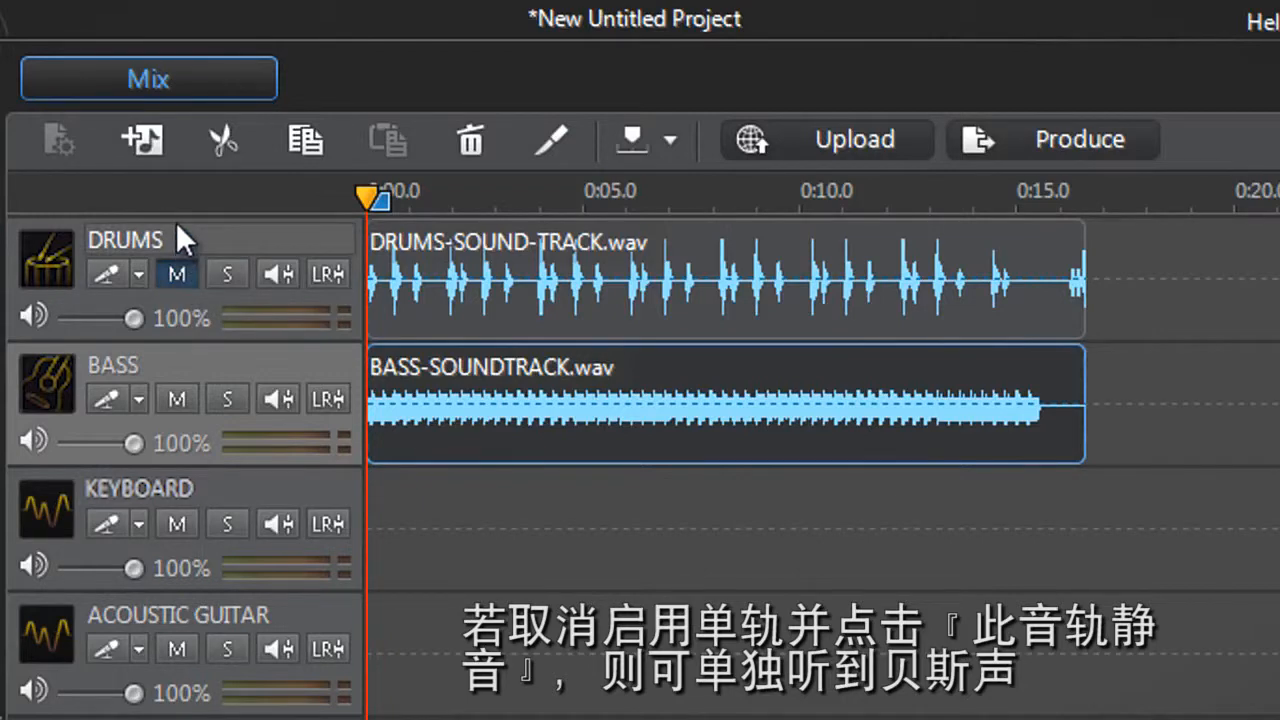
key(space)
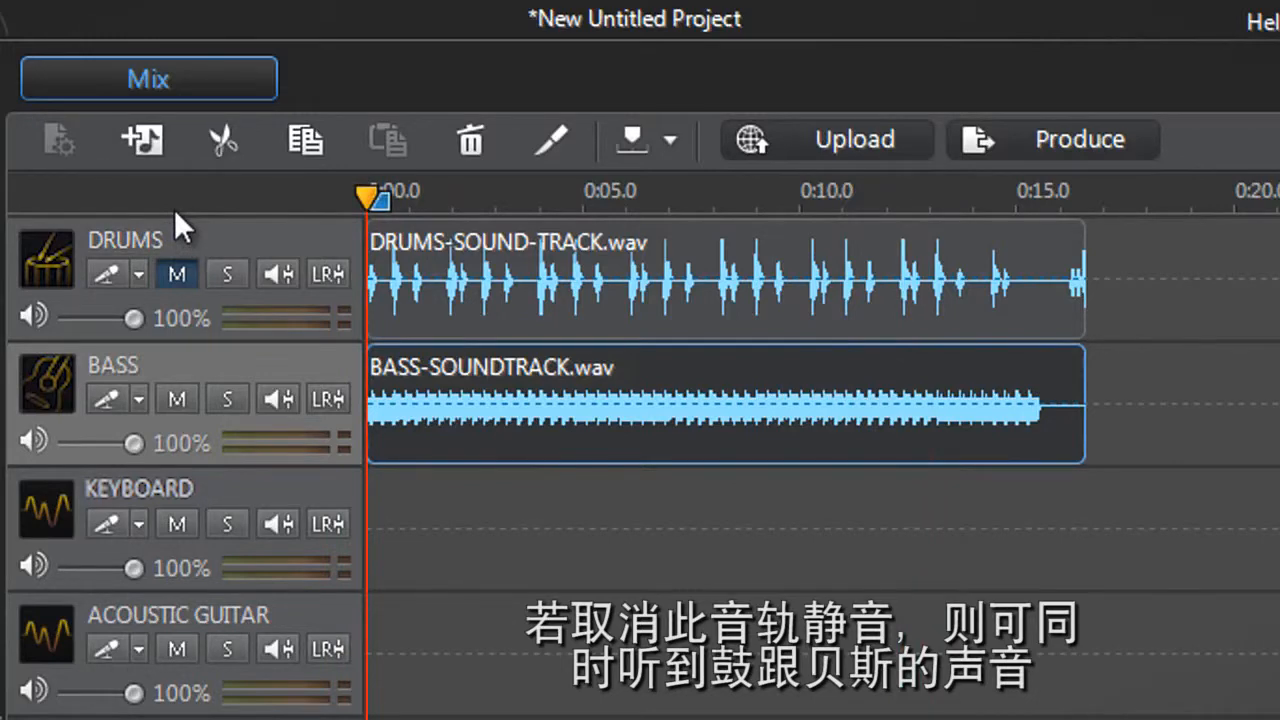
click(176, 272)
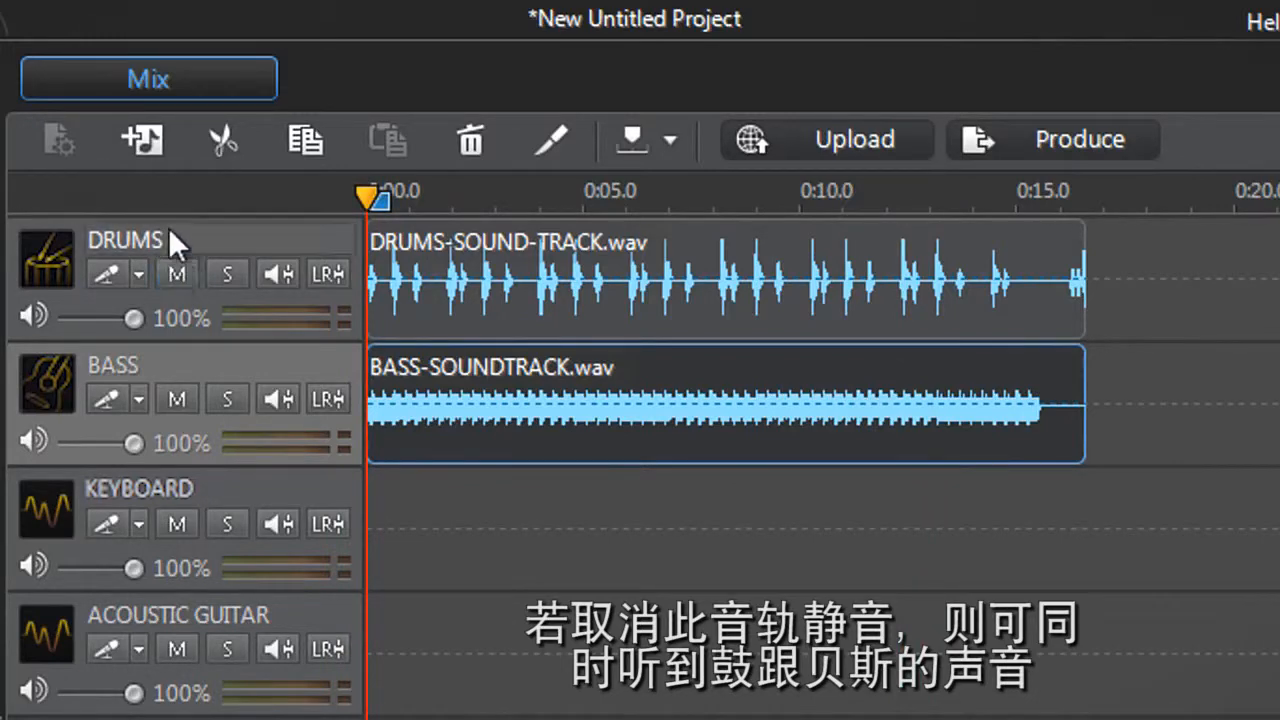
key(space)
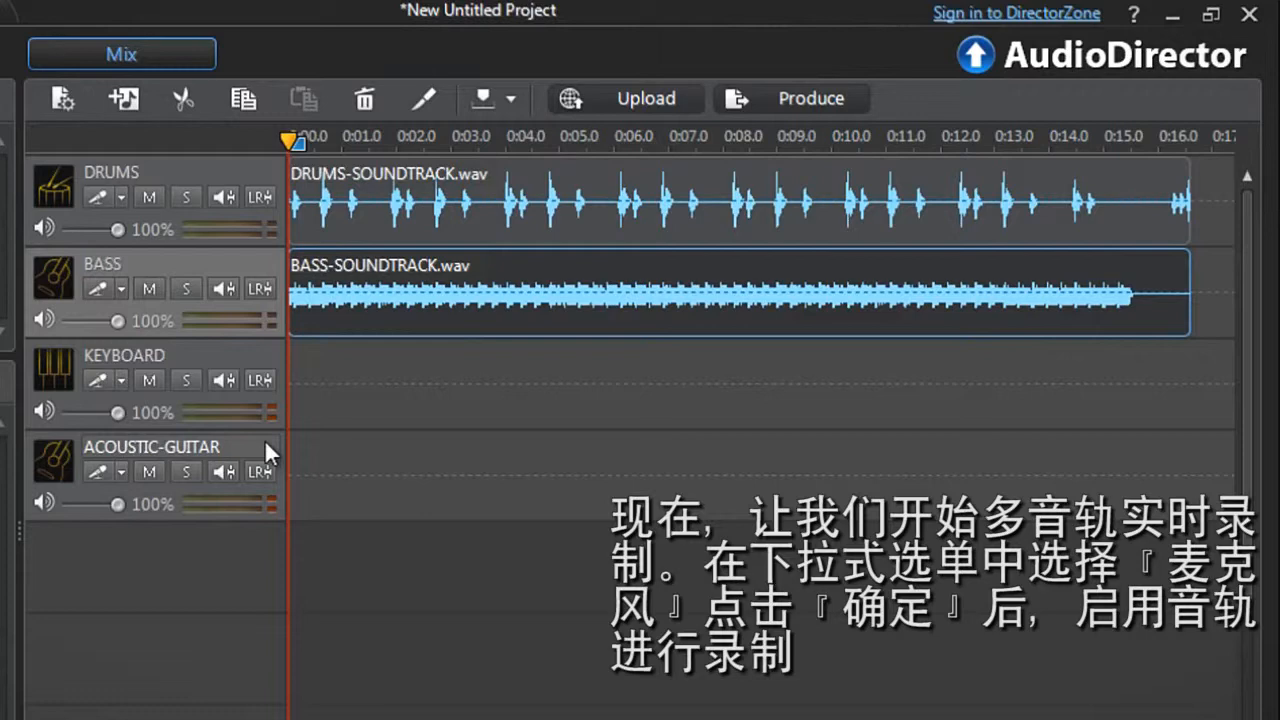
Step: Set the KEYBOARD track's recording input source to Stereo: Microphone (Cirrus Logic CS4206A (AB 29))
click(121, 381)
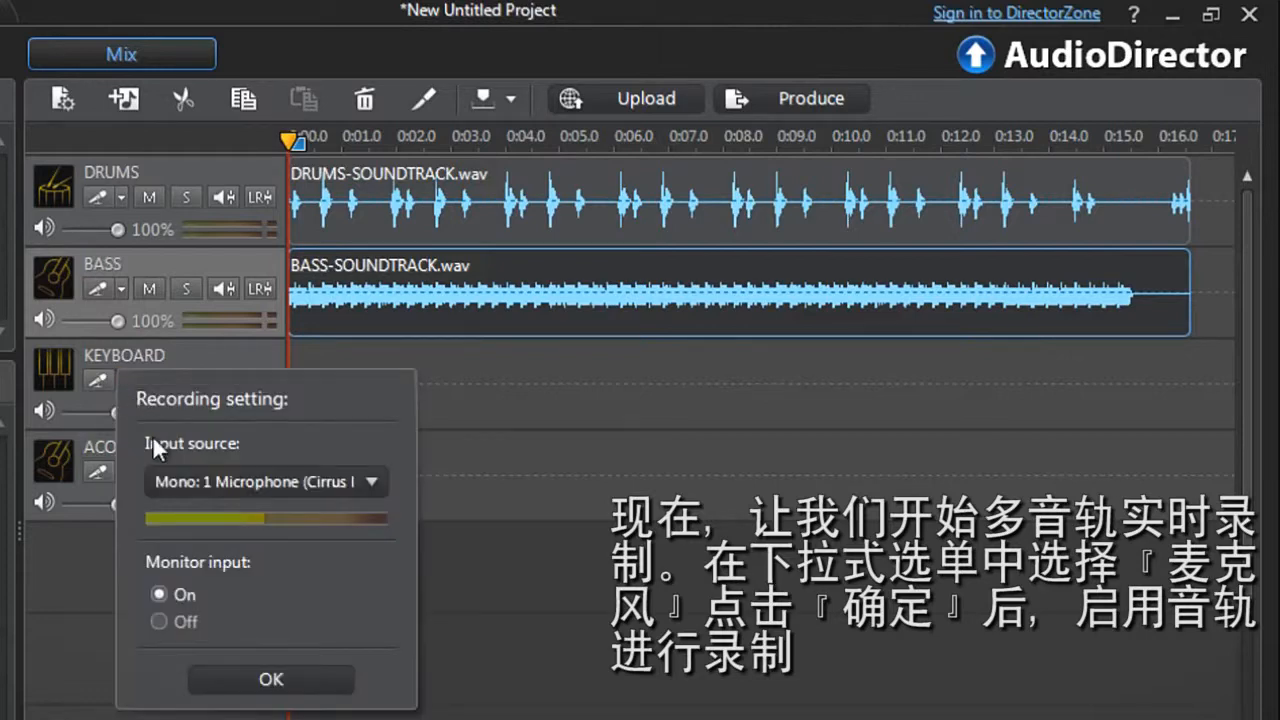
click(163, 477)
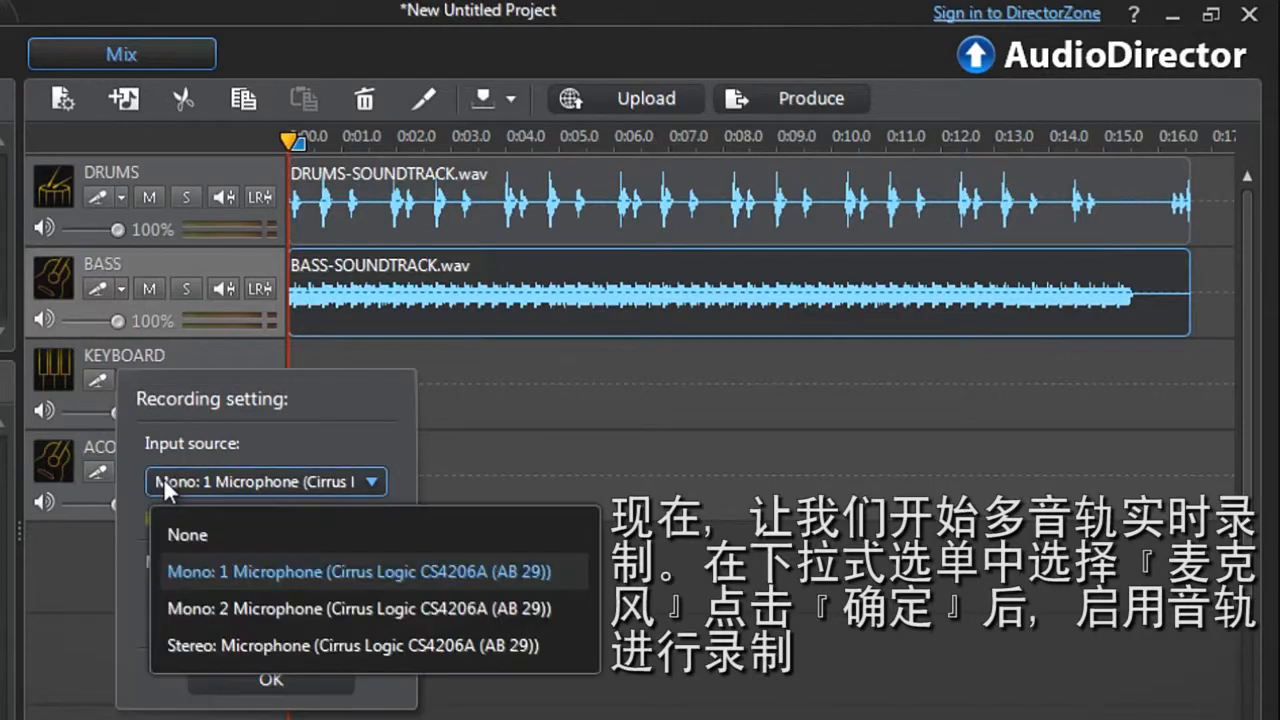
click(197, 642)
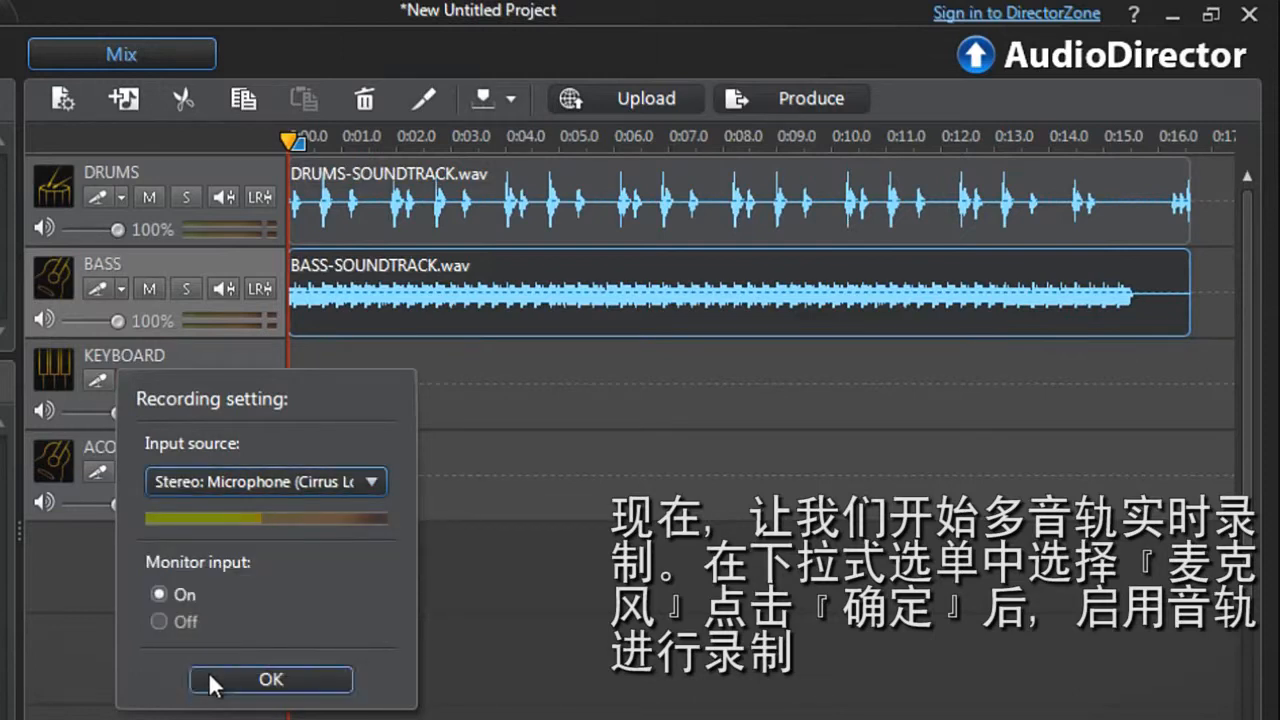
click(214, 682)
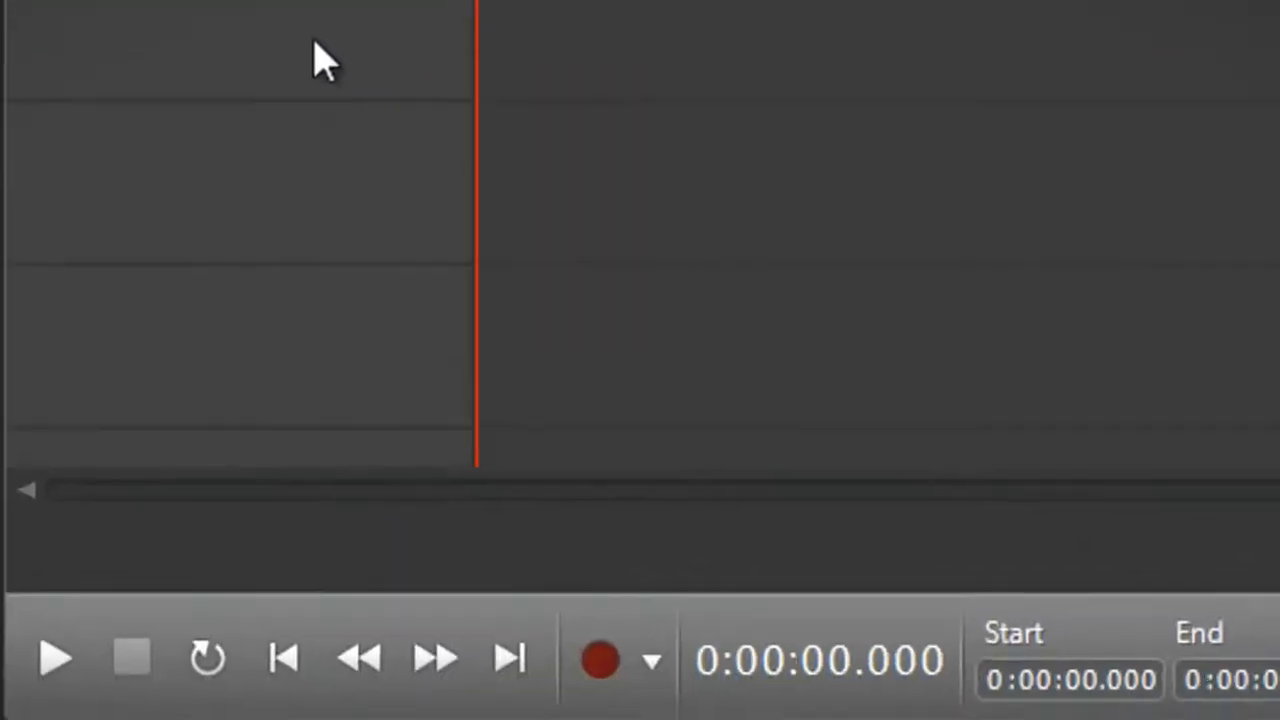
Step: Set the recording countdown timer to 5 seconds
click(658, 655)
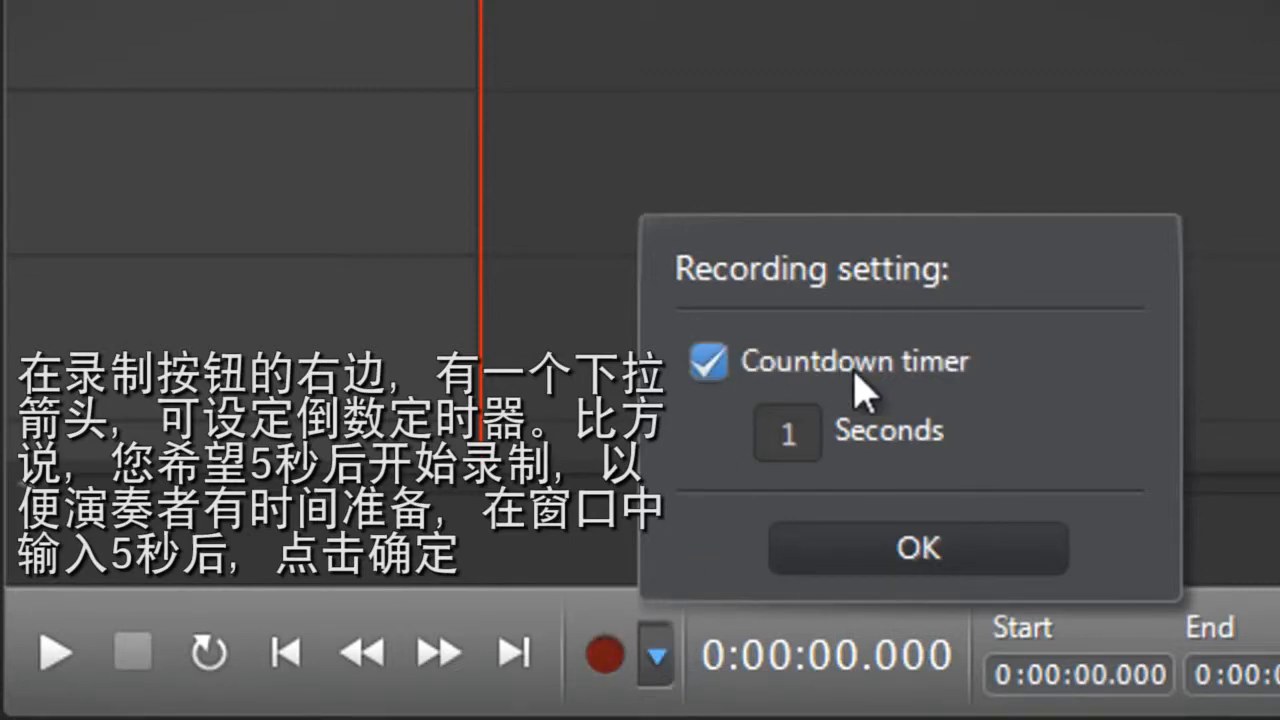
click(810, 434)
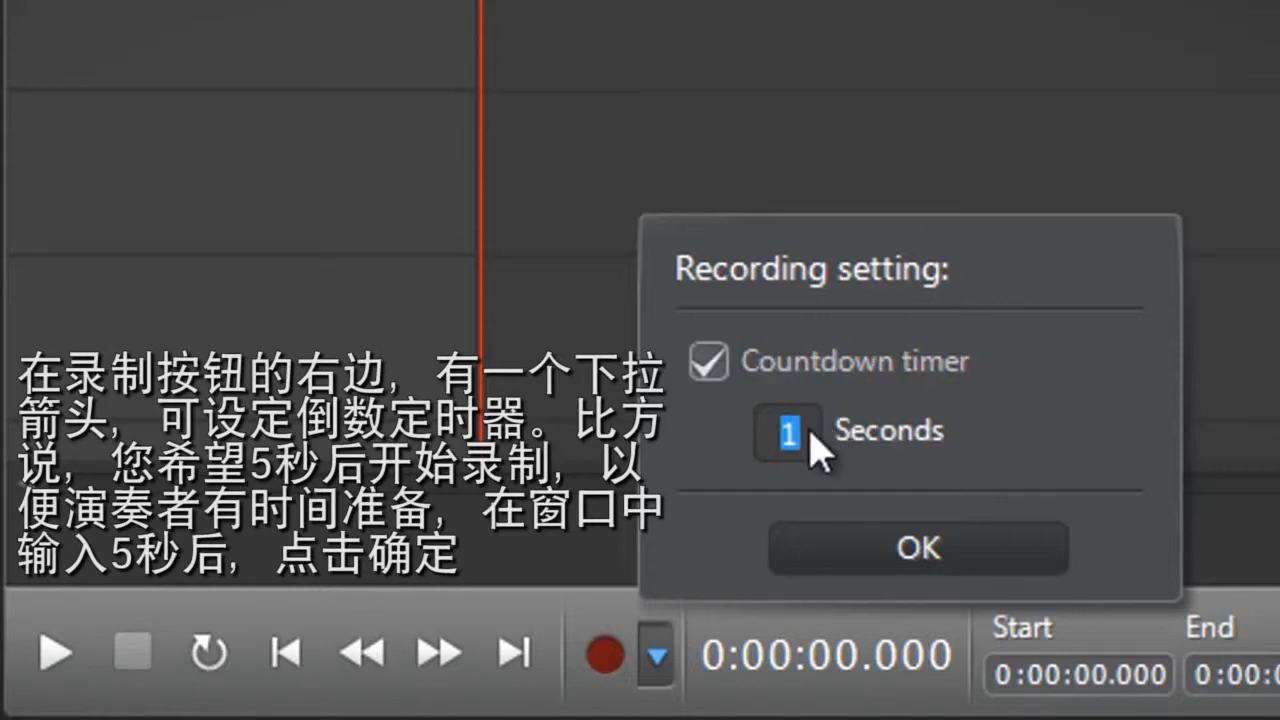
click(821, 552)
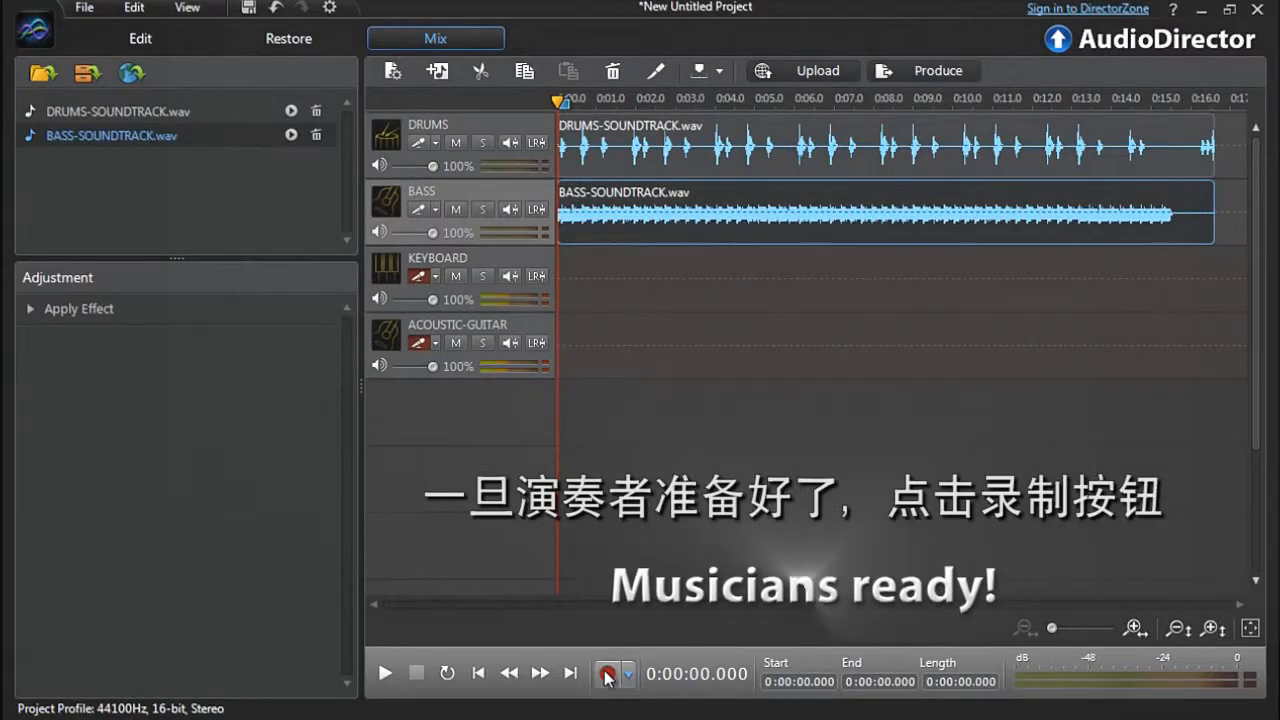
Step: Record the armed KEYBOARD and ACOUSTIC-GUITAR tracks live, stop, and start another recording with all the armed instrument tracks
click(607, 675)
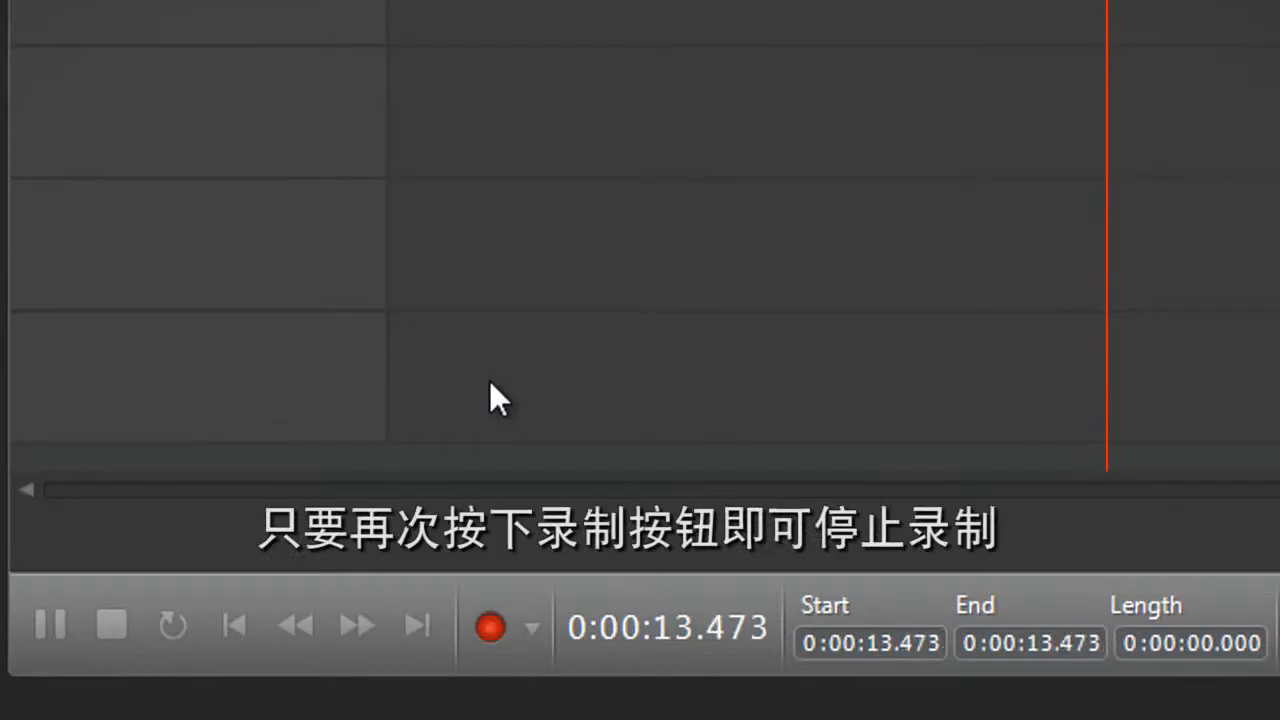
click(492, 625)
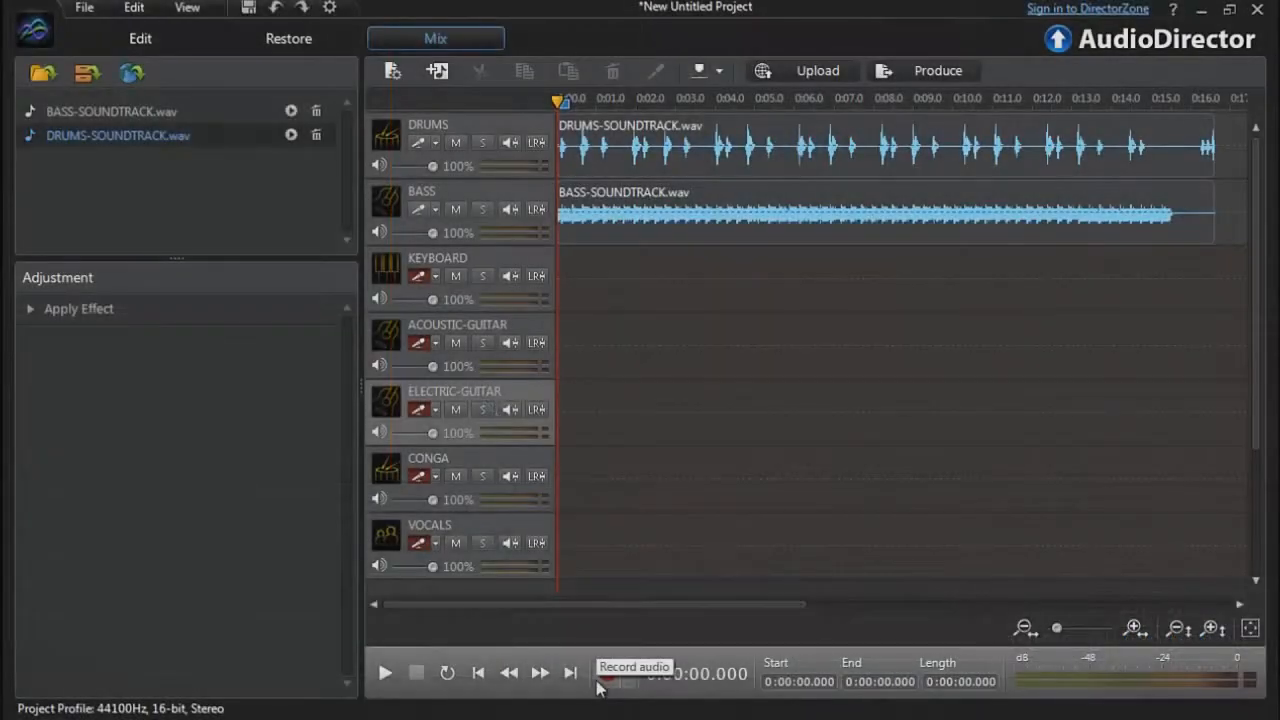
click(598, 682)
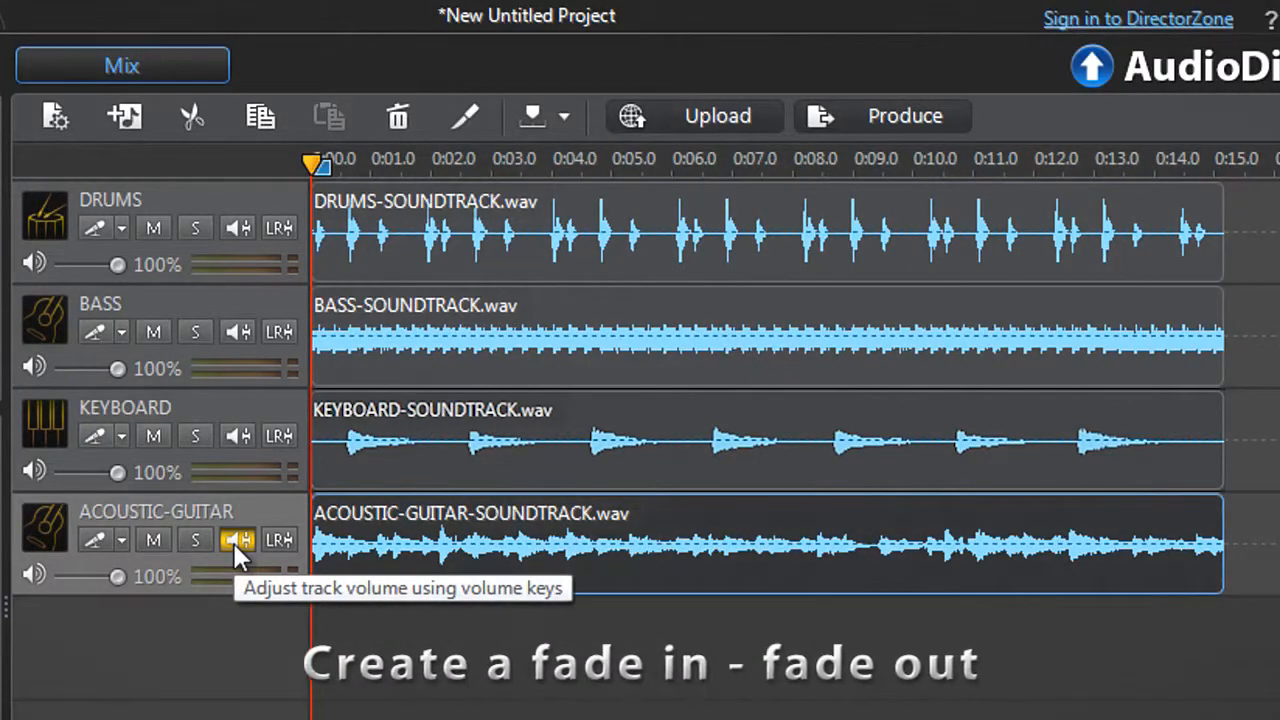
Step: Show the ACOUSTIC-GUITAR volume keys and create a fade-in and fade-out with inner keyframes near both clip ends, lowering the first and last keyframes to minimum
click(233, 541)
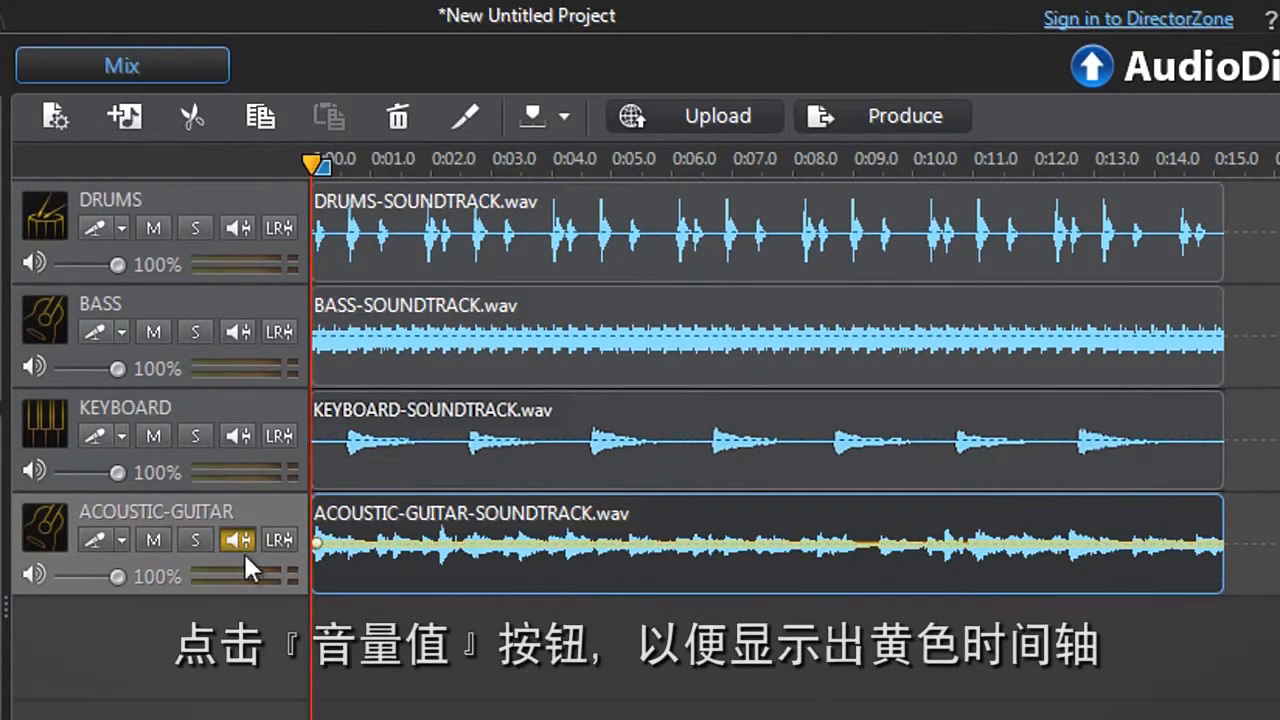
click(363, 545)
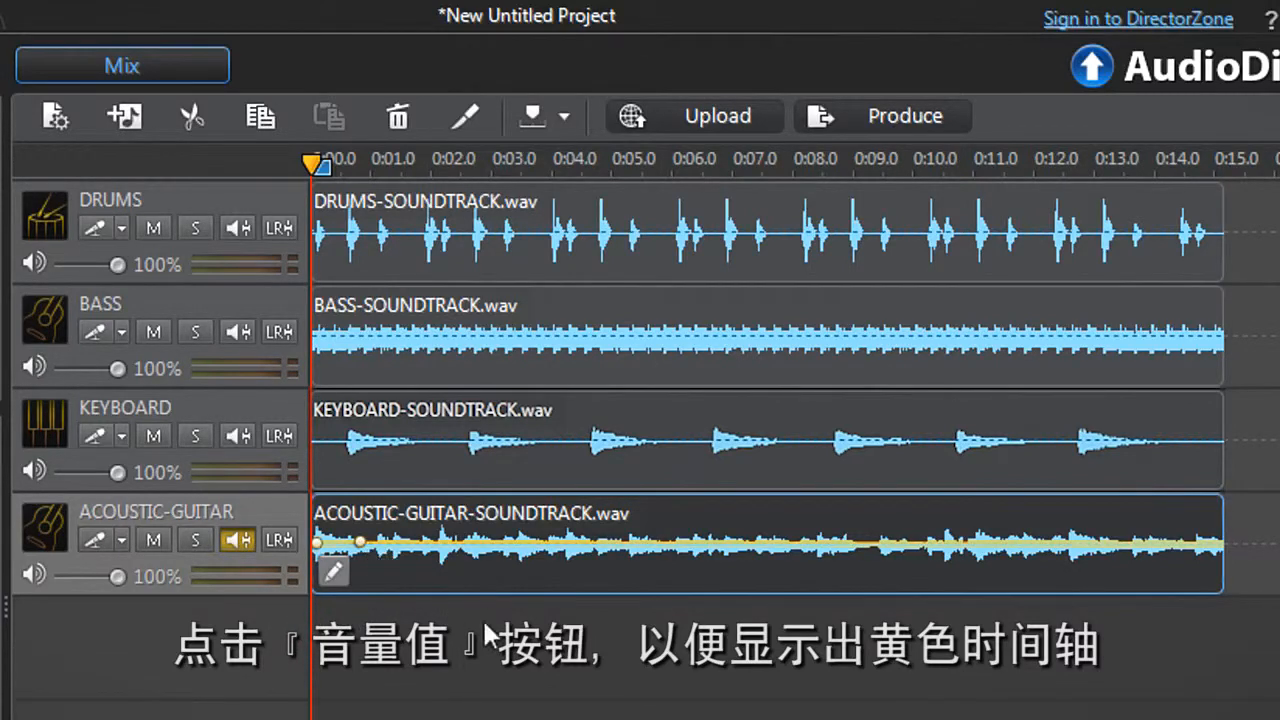
click(1183, 546)
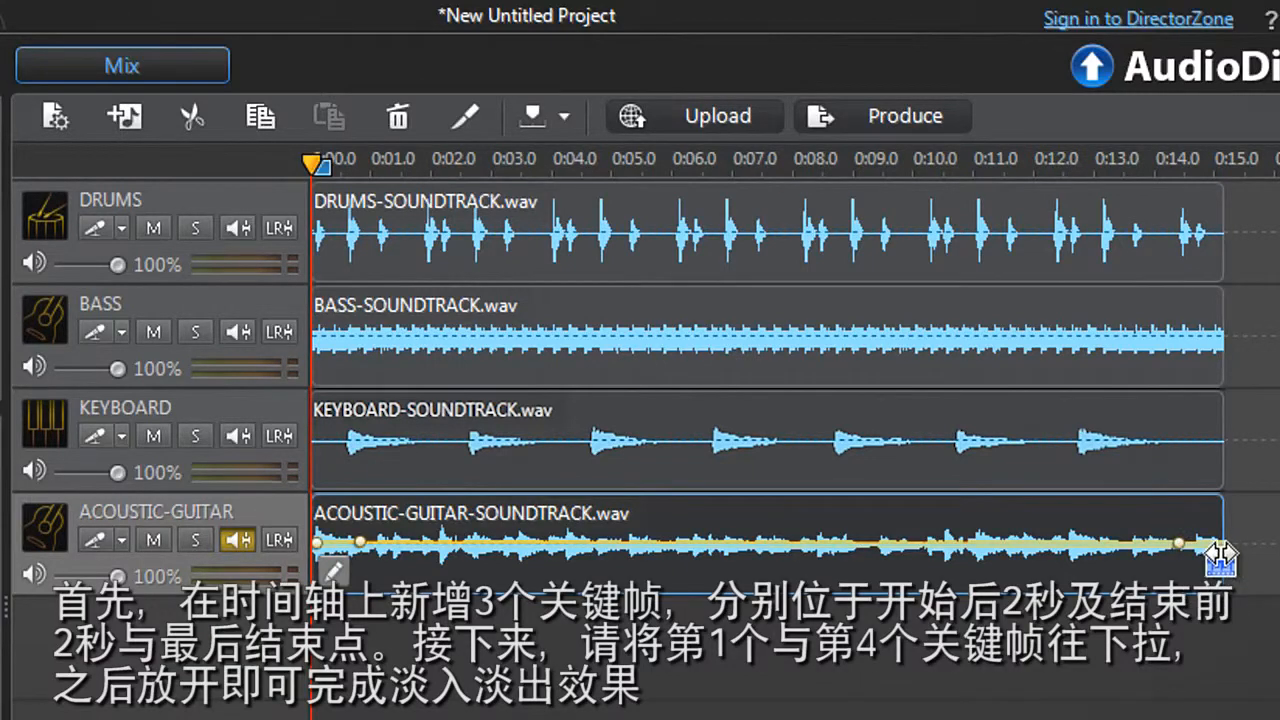
drag(1222, 545, 1230, 626)
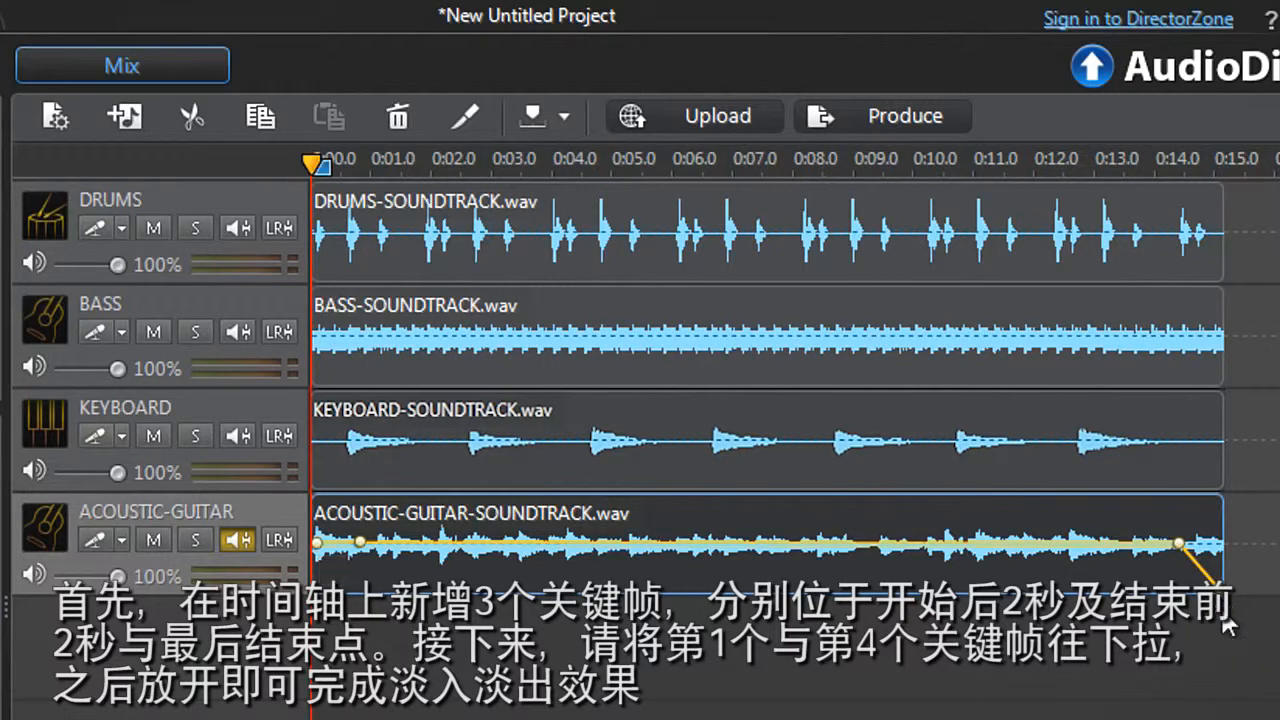
drag(318, 545, 304, 614)
Step: Add an extra volume keyframe about two-thirds through the ACOUSTIC-GUITAR clip and remove only that keyframe
click(910, 542)
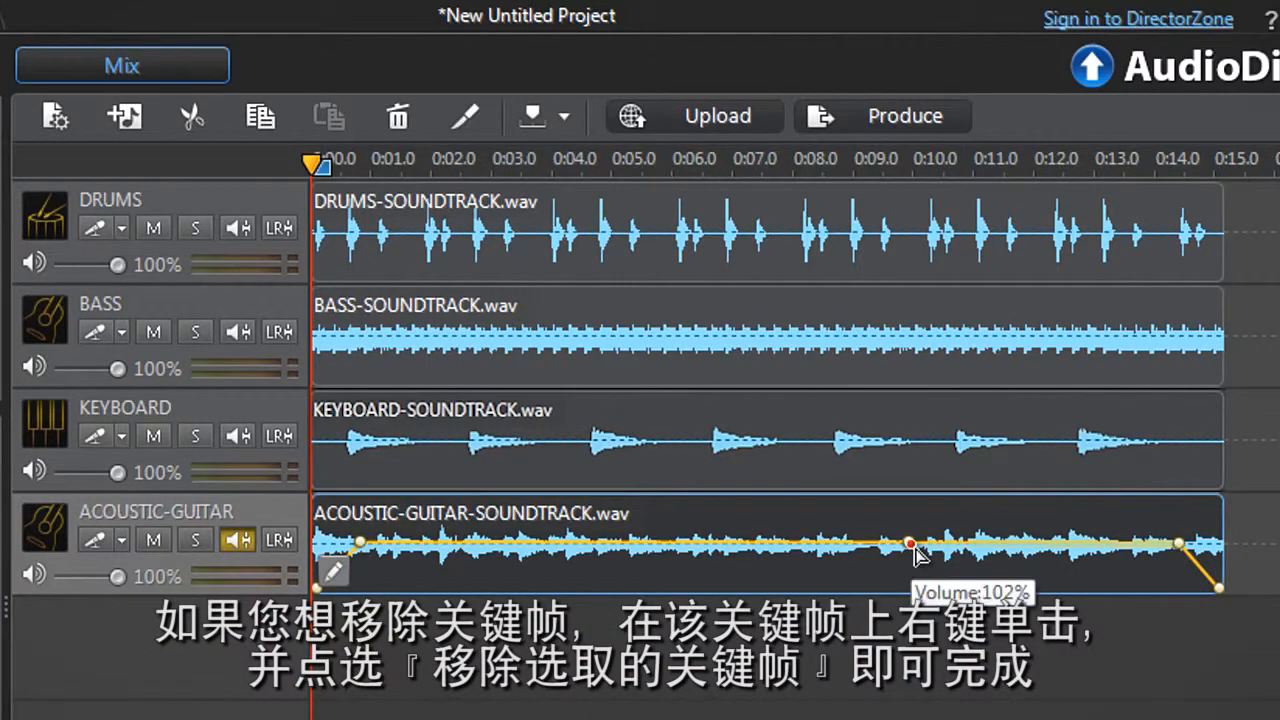
right_click(913, 547)
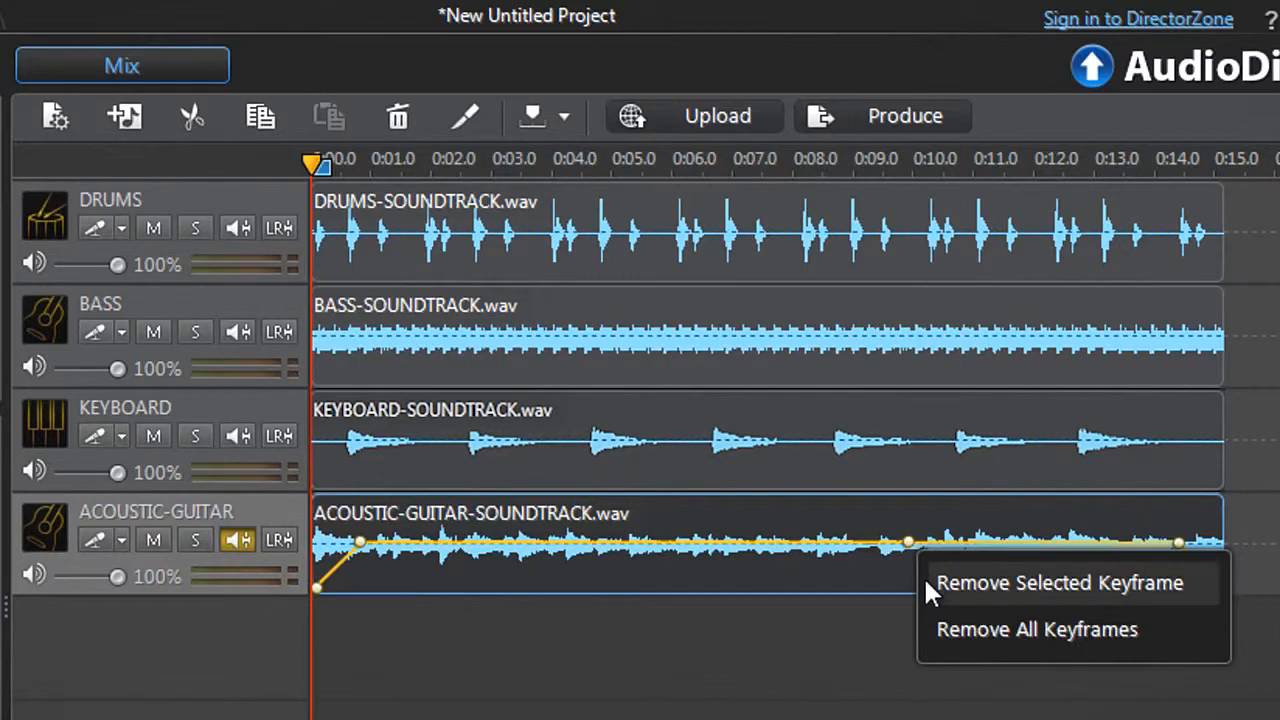
click(926, 583)
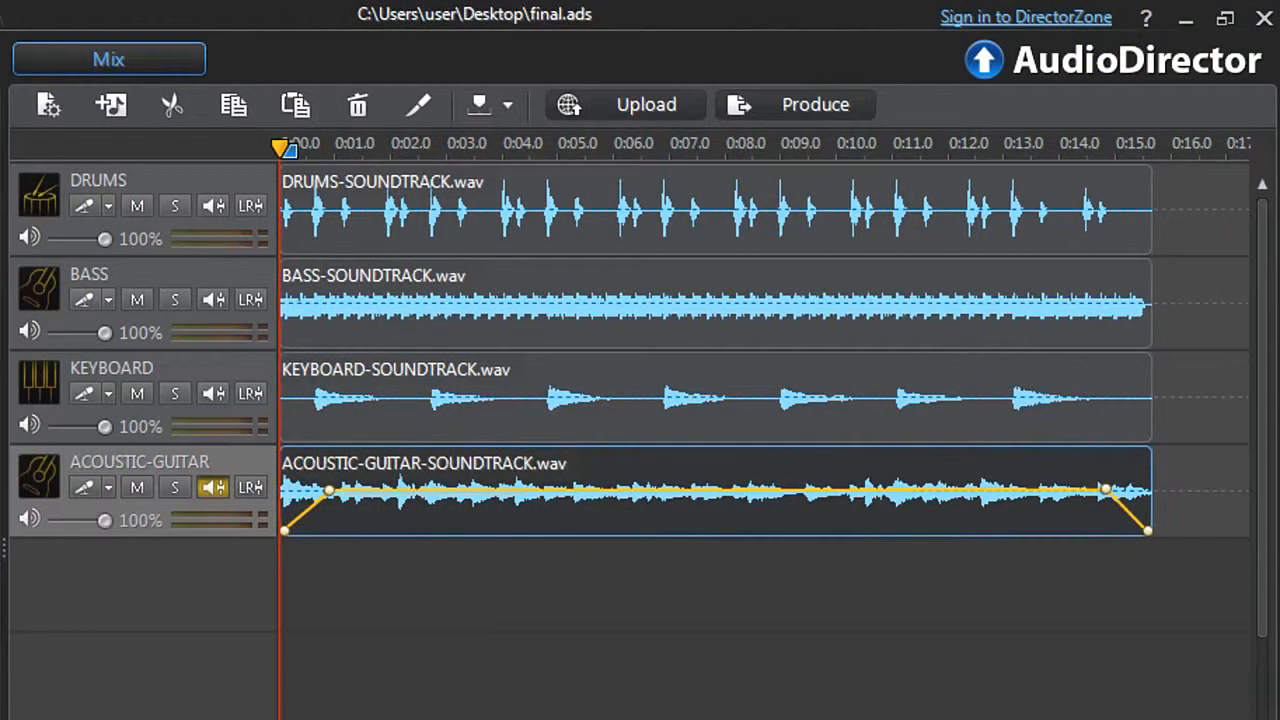
Step: Play the four-track mix from the beginning to hear it with the guitar fades
key(space)
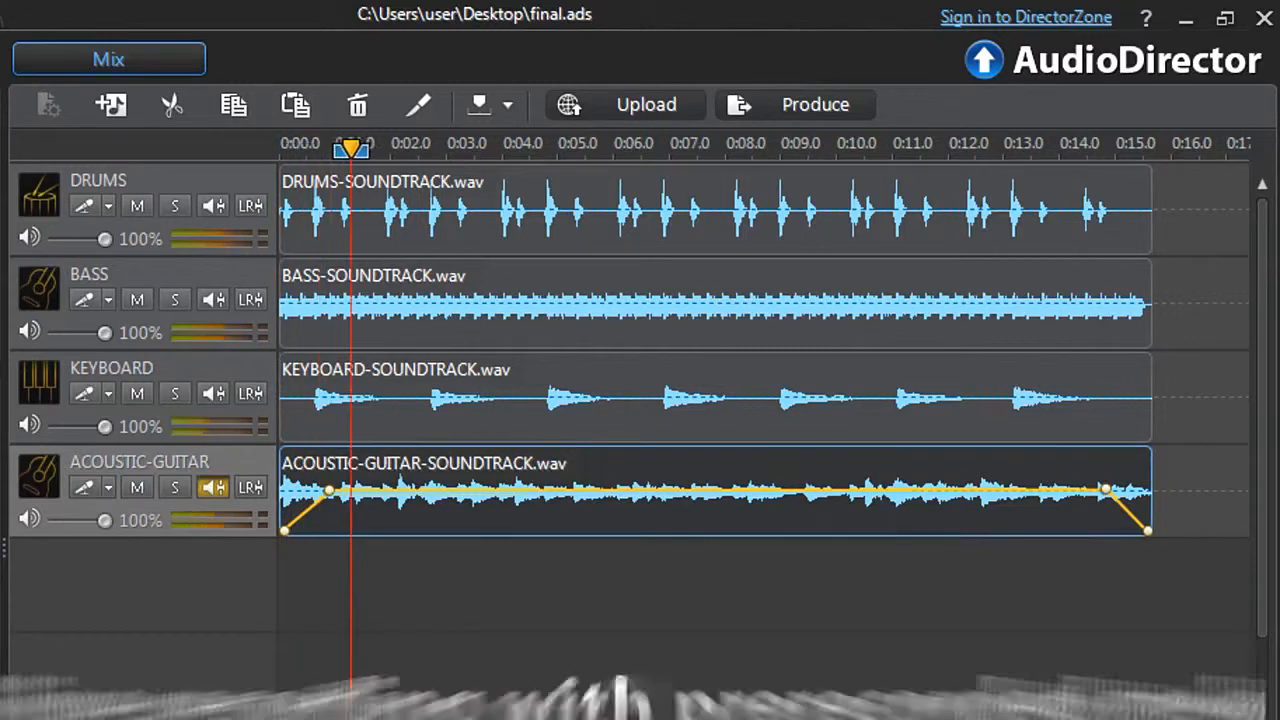